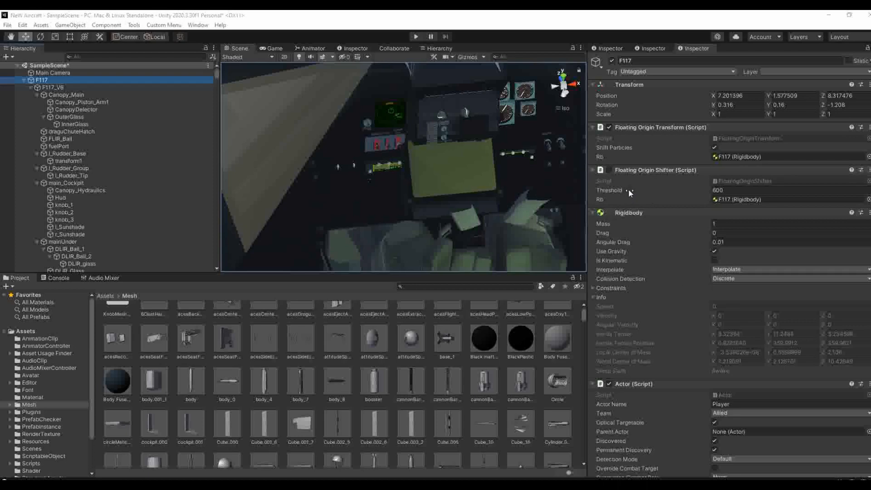
# Review and collapse the Rigidbody, Actor, Flight Info and Health components of the F117 object.
pyautogui.click(592, 212)
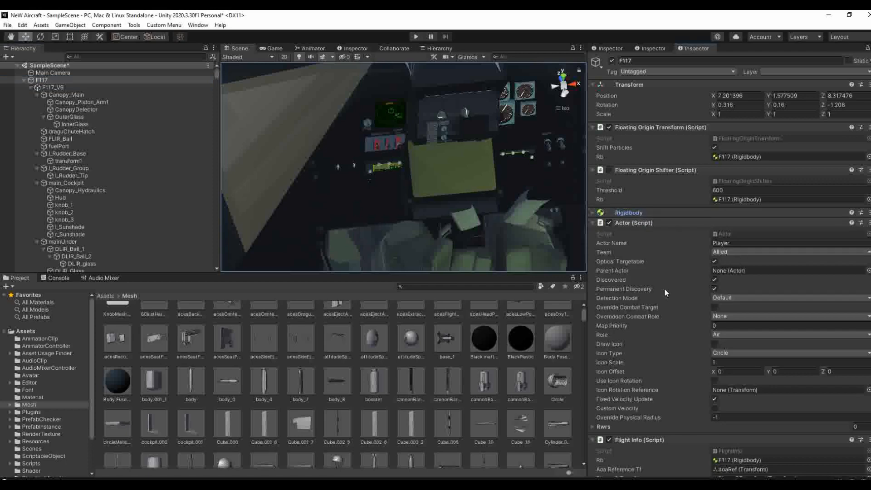
pyautogui.click(593, 223)
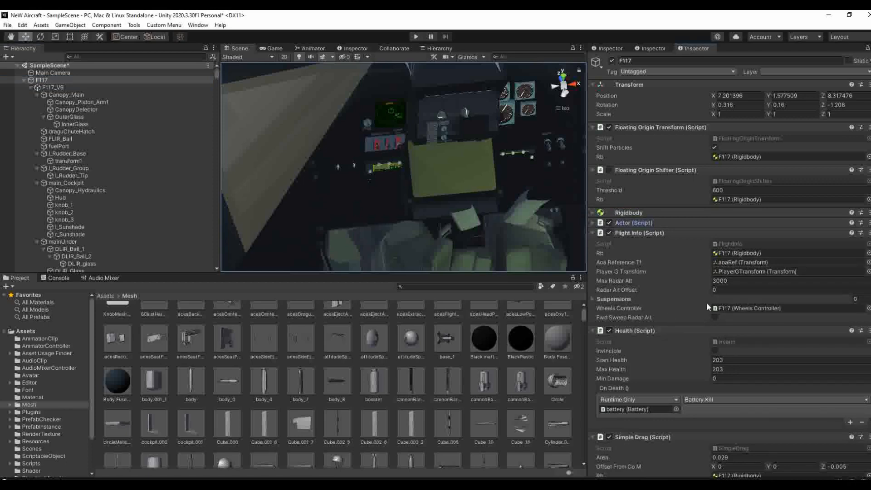
pyautogui.click(592, 233)
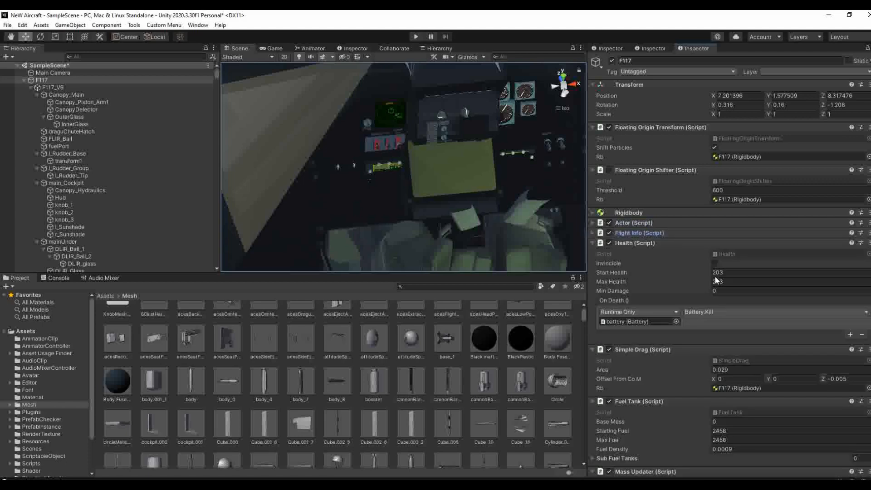
pyautogui.click(724, 283)
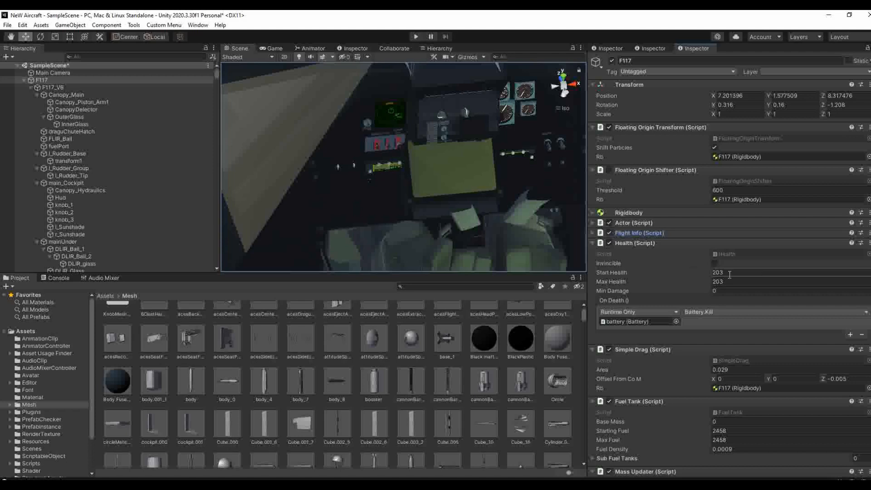
pyautogui.click(591, 244)
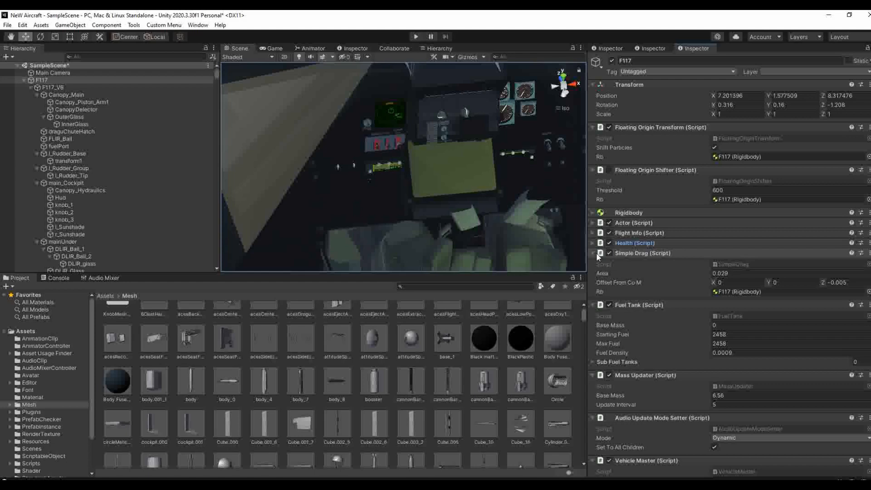
# Set both the Starting Fuel and Max Fuel of the F117's Fuel Tank component to 2761.
pyautogui.click(744, 336)
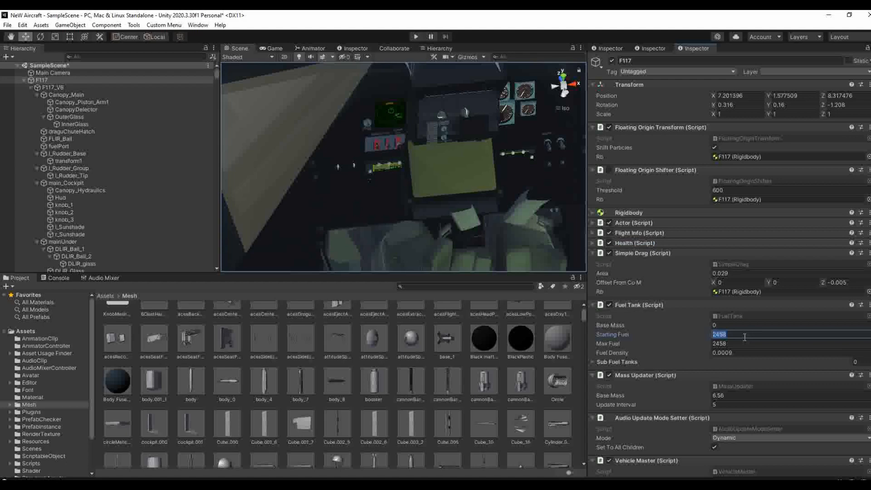
pyautogui.write('2761')
pyautogui.press('Tab')
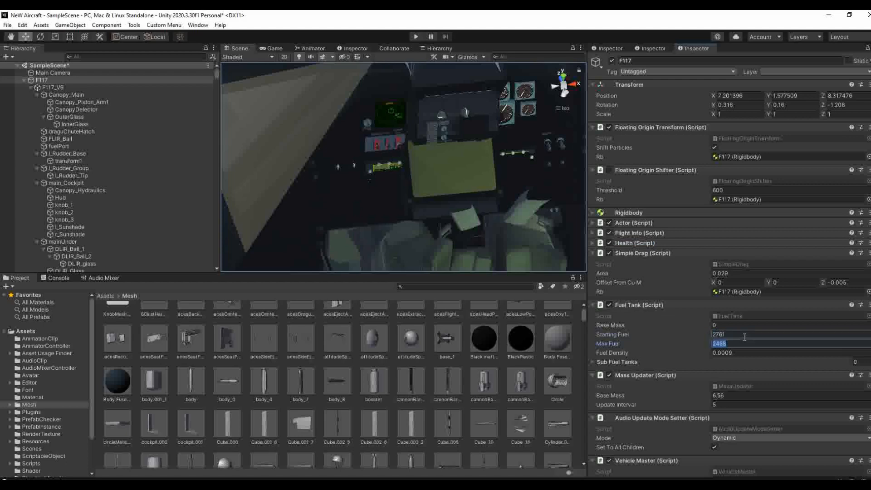
pyautogui.write('2761')
# Set the Base Mass of the F117's Mass Updater component to 13.36.
pyautogui.click(761, 395)
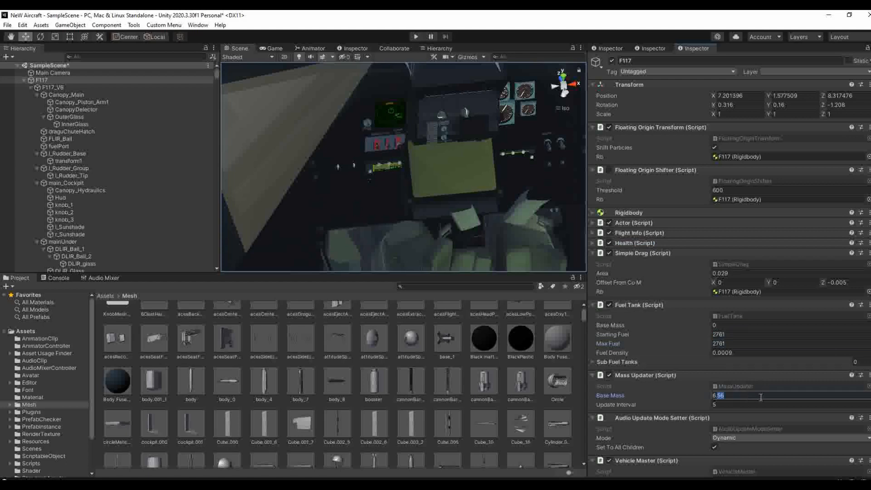
pyautogui.click(748, 398)
pyautogui.click(731, 334)
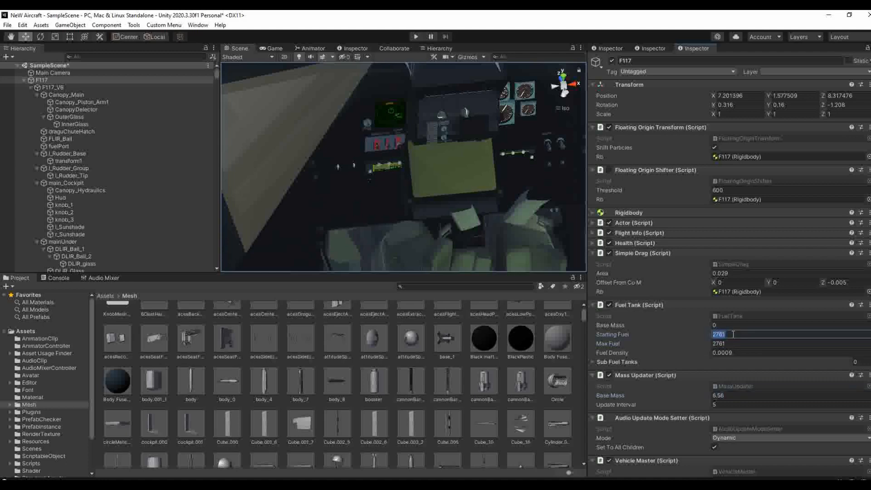
pyautogui.click(749, 395)
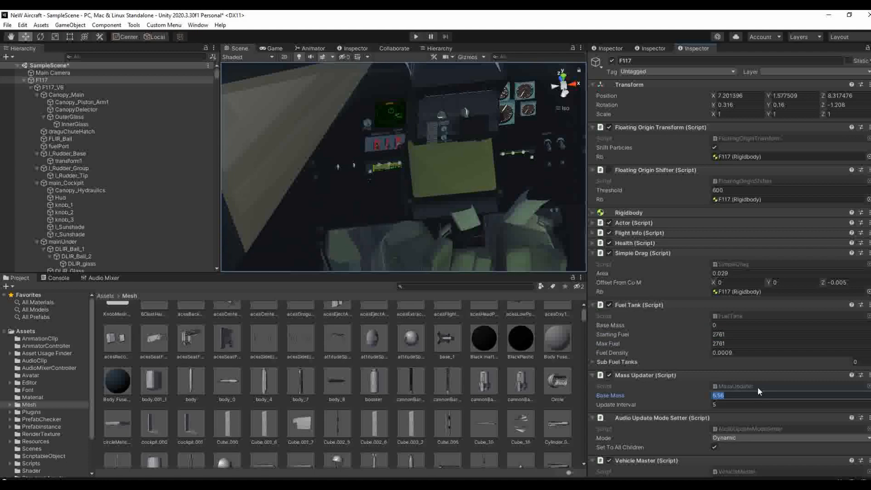
pyautogui.write('13.36')
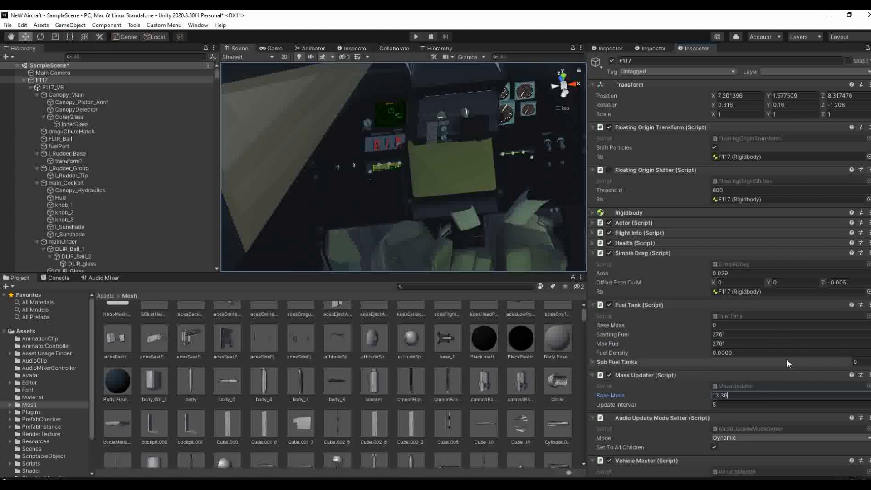
# Clear the Tejas reference from the Vehicle Master's Player Vehicle property so it is set to None.
pyautogui.scroll(-10, 787, 354)
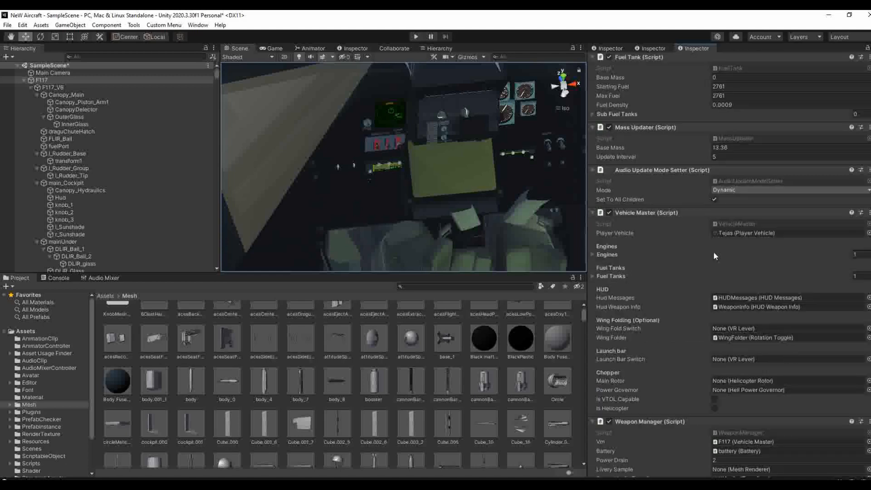
pyautogui.scroll(10, 749, 241)
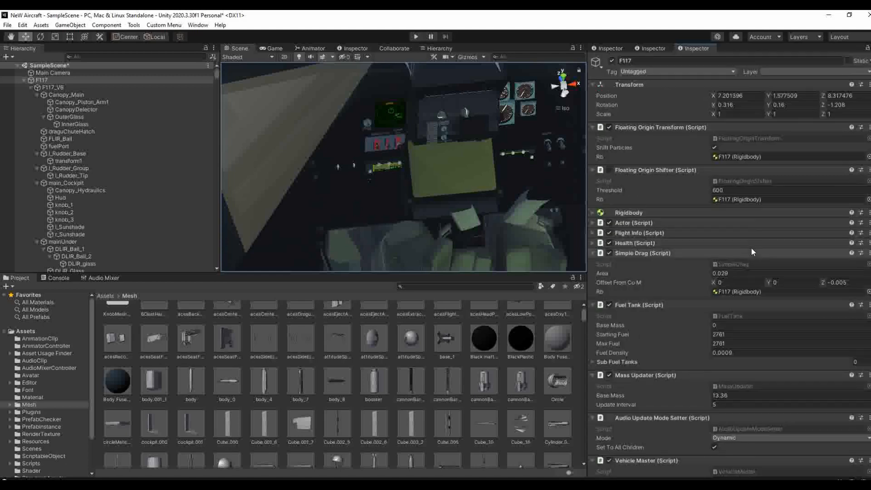
pyautogui.scroll(-10, 750, 252)
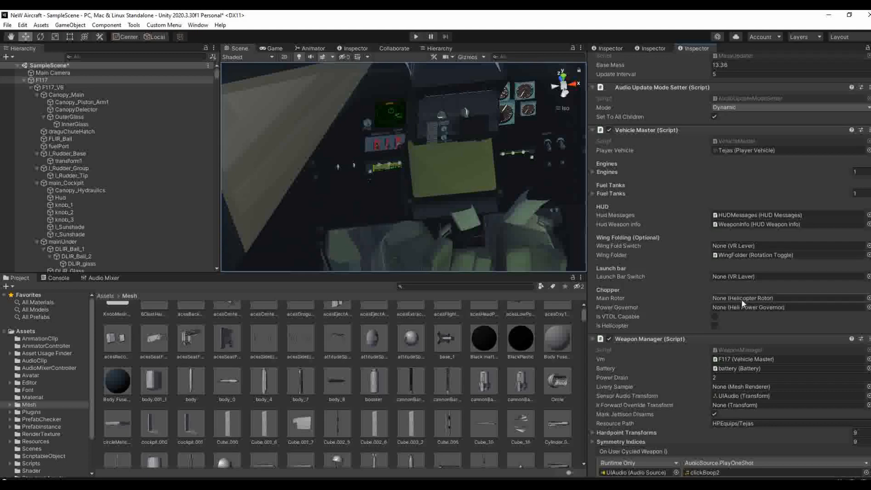
pyautogui.scroll(3, 742, 299)
pyautogui.click(868, 315)
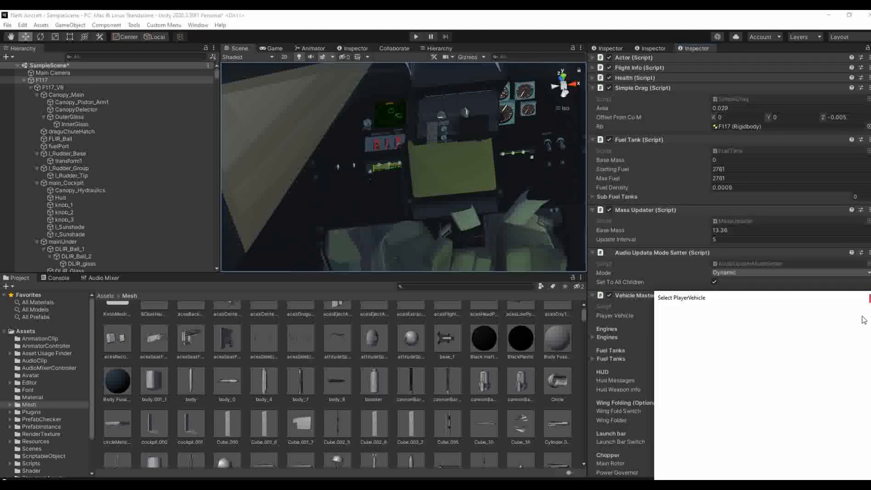
pyautogui.press('Escape')
# Check the Engines and Fuel Tanks lists of the Vehicle Master component, and collapse the component.
pyautogui.scroll(-6, 746, 329)
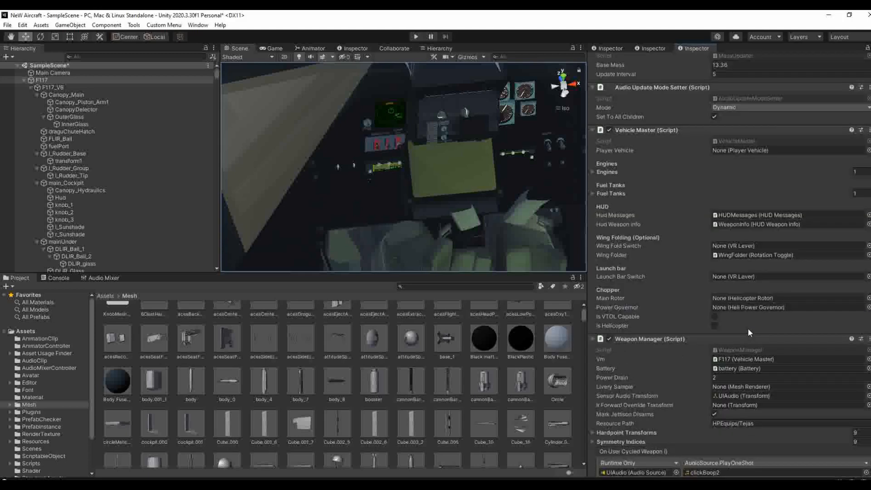
pyautogui.click(592, 172)
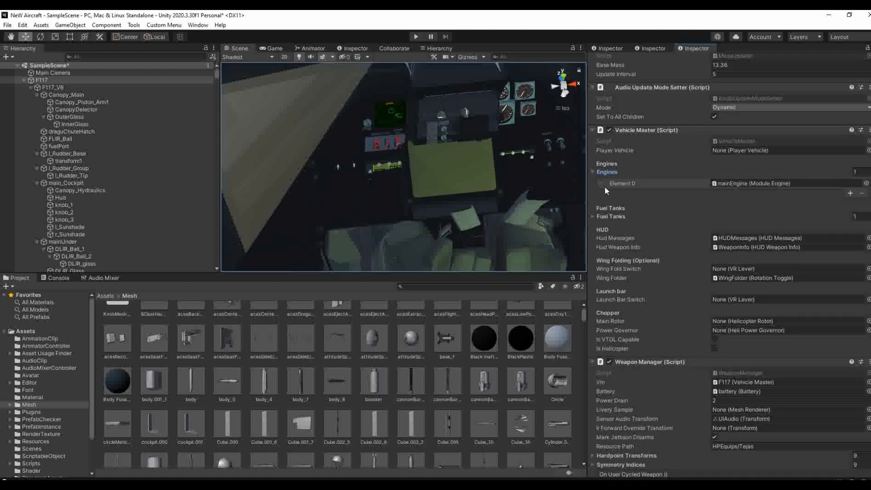
pyautogui.click(592, 173)
pyautogui.click(592, 193)
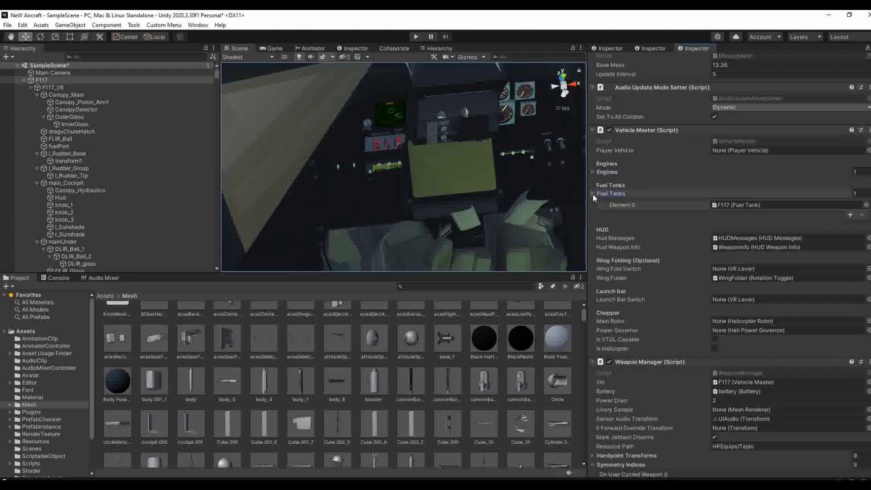
pyautogui.click(592, 193)
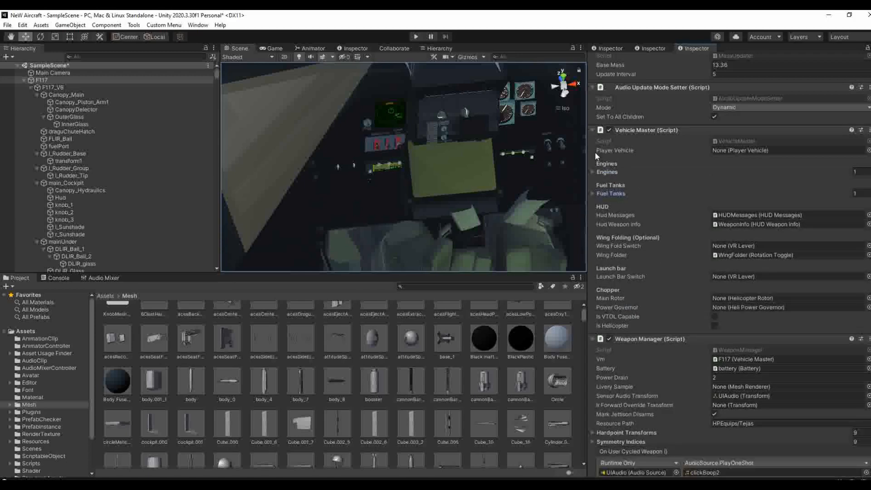
pyautogui.click(594, 130)
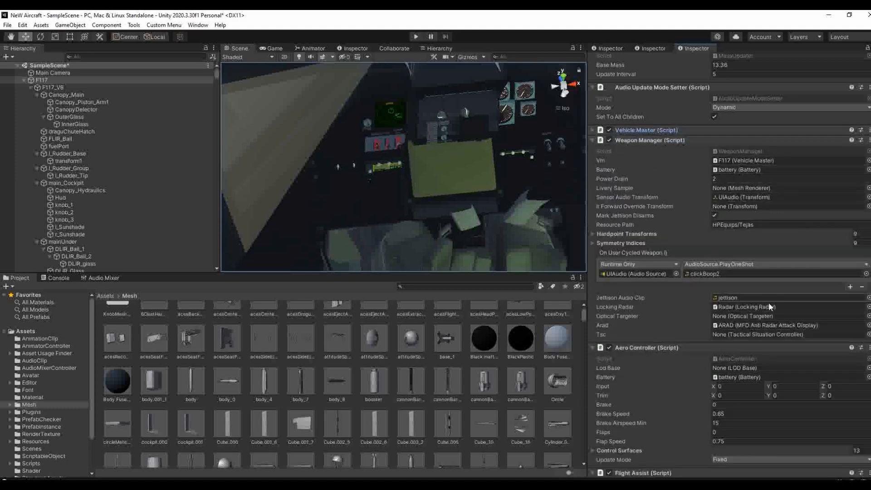
# Collapse the Weapon Manager and Aero Controller components, and set the Flight Assist G Limit to 6.5.
pyautogui.click(591, 141)
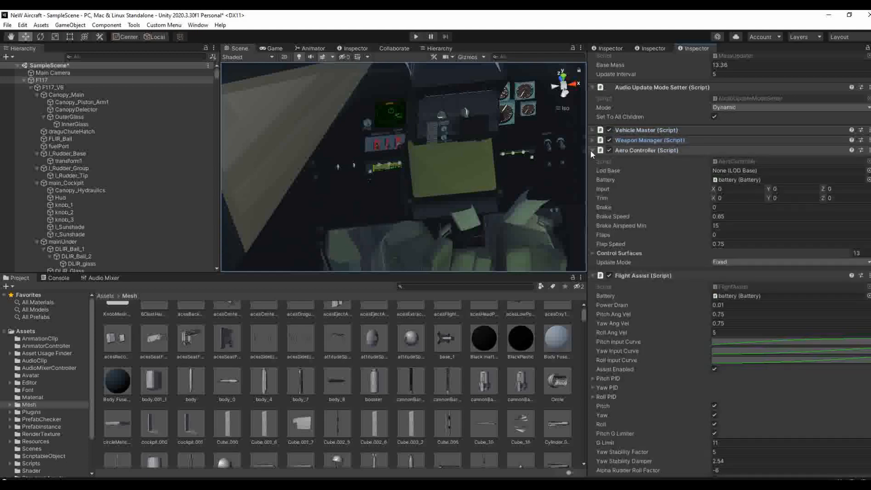
pyautogui.click(590, 150)
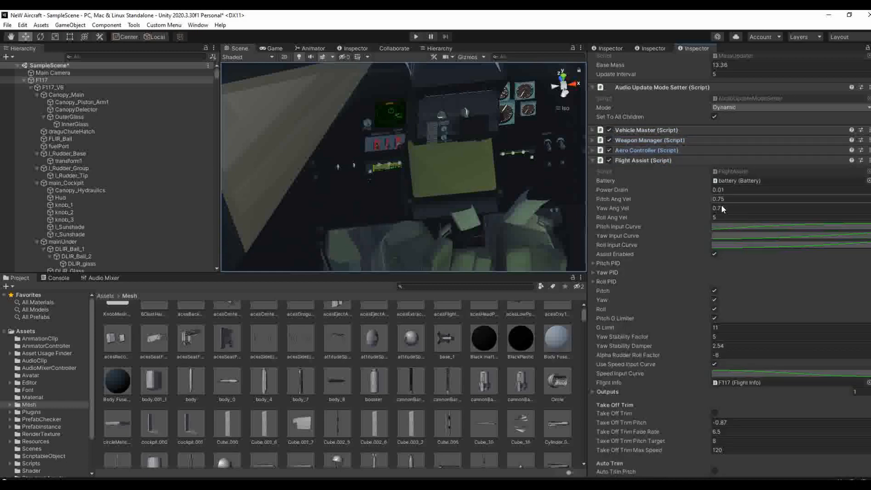
pyautogui.click(724, 328)
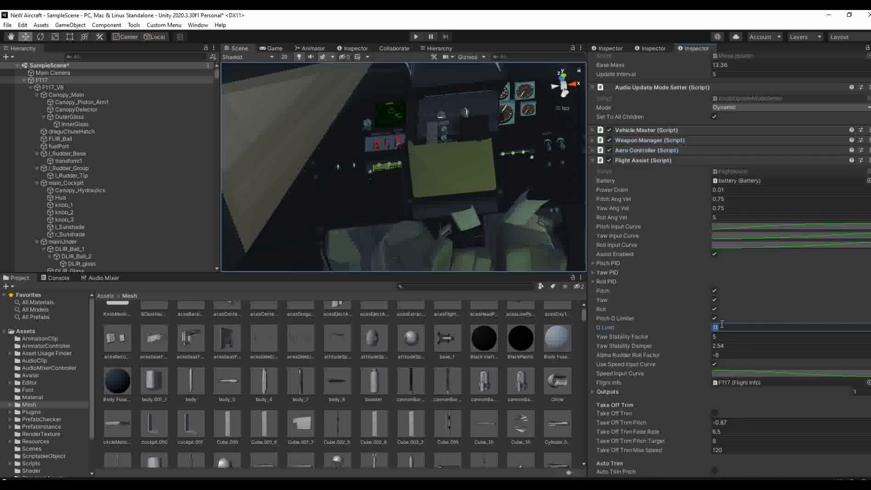
pyautogui.write('6.5')
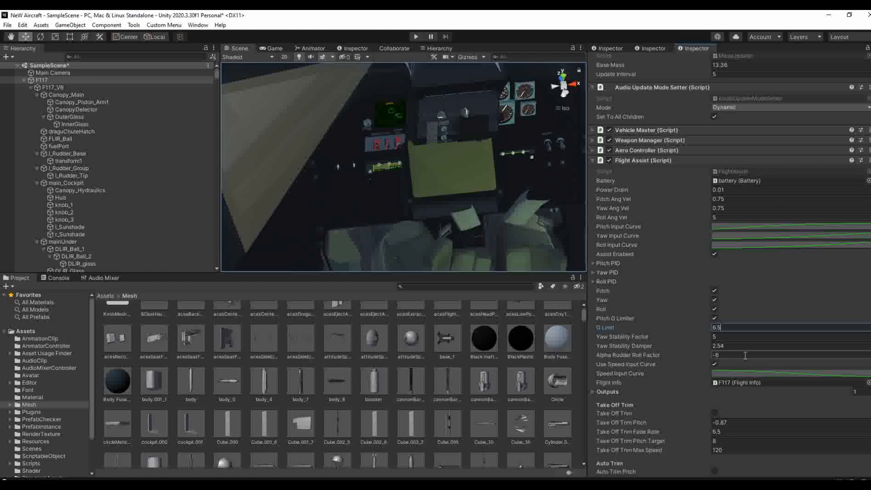
# Examine the Flight Assist outputs and the Air Formation Leader and Player Vehicle Setup components.
pyautogui.scroll(-5, 740, 356)
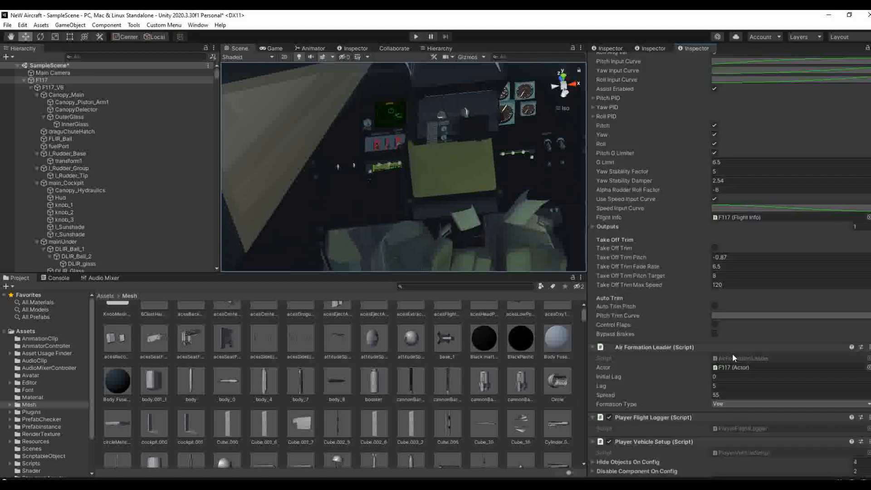
pyautogui.click(592, 226)
pyautogui.click(592, 226)
pyautogui.scroll(-3, 711, 295)
pyautogui.scroll(-2, 711, 295)
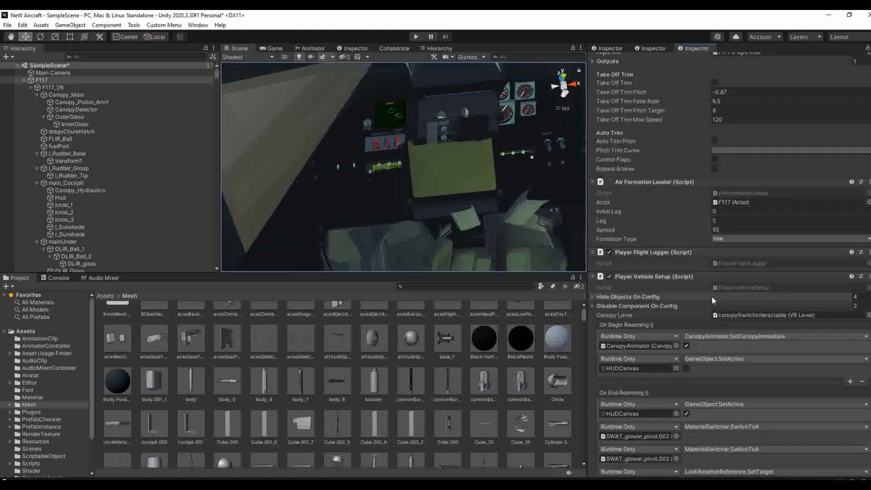
pyautogui.scroll(-3, 711, 298)
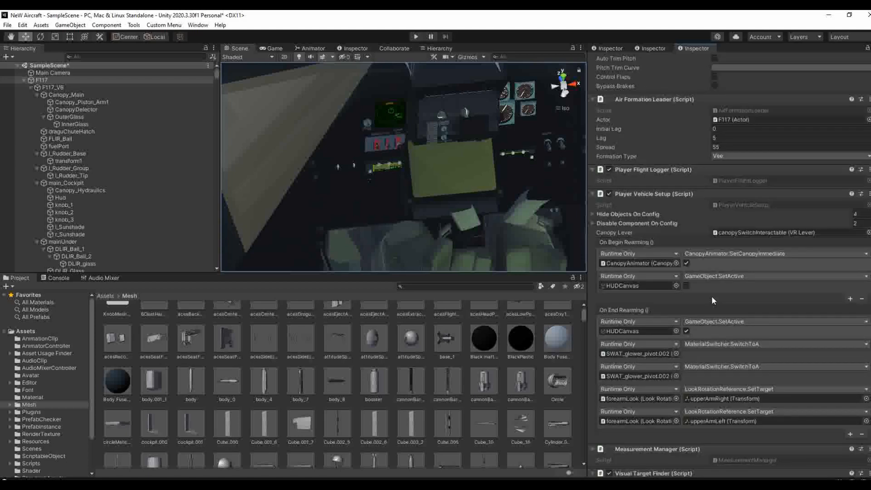
pyautogui.scroll(-6, 712, 296)
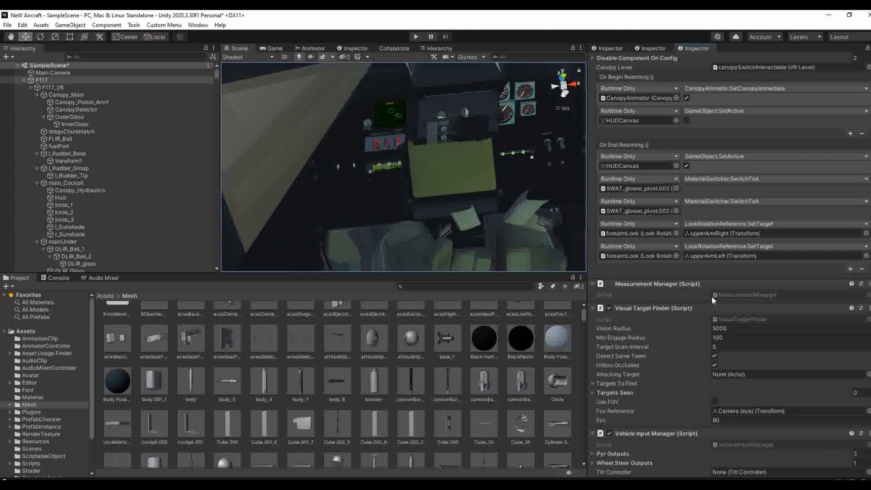
# Inspect the Visual Target Finder's Vision Radius, Targets Seen and Targets To Find settings.
pyautogui.click(730, 328)
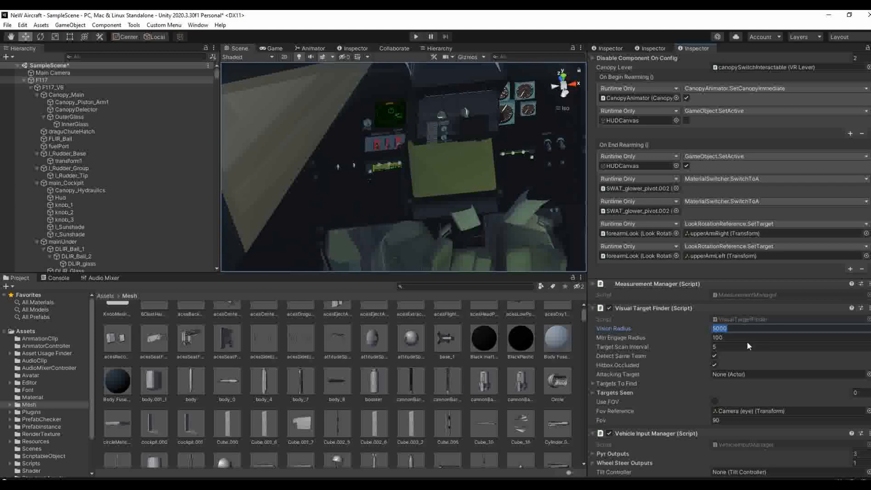
pyautogui.click(593, 393)
pyautogui.click(593, 393)
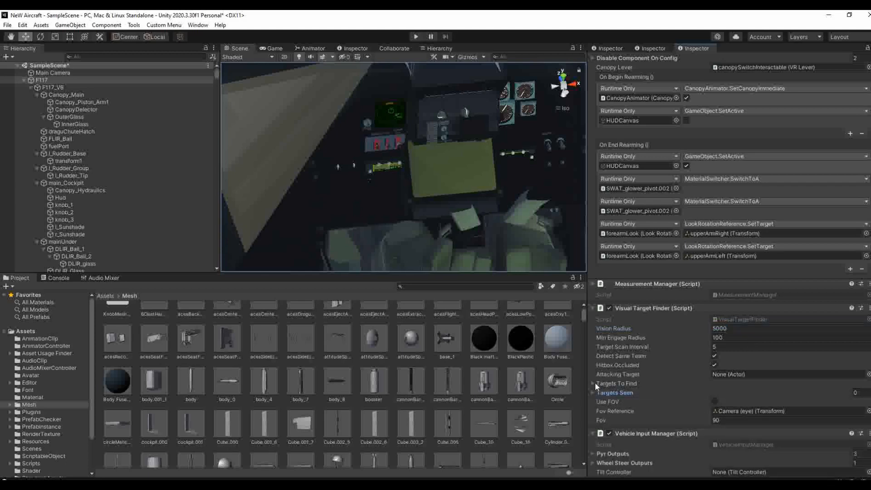
pyautogui.click(594, 382)
pyautogui.click(594, 383)
pyautogui.click(592, 383)
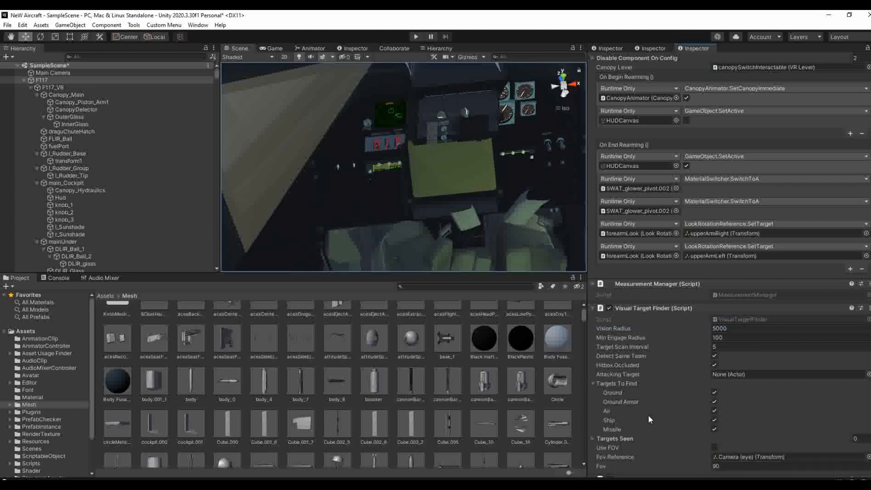
pyautogui.click(591, 383)
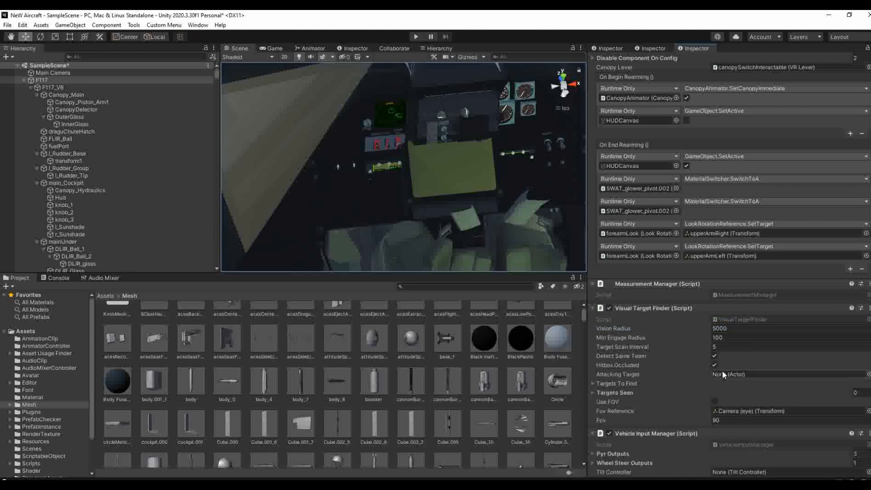
# Review the Vehicle Input Manager, Wheels Controller and Flight Warnings settings of the F117.
pyautogui.scroll(-3, 723, 370)
pyautogui.scroll(-3, 722, 370)
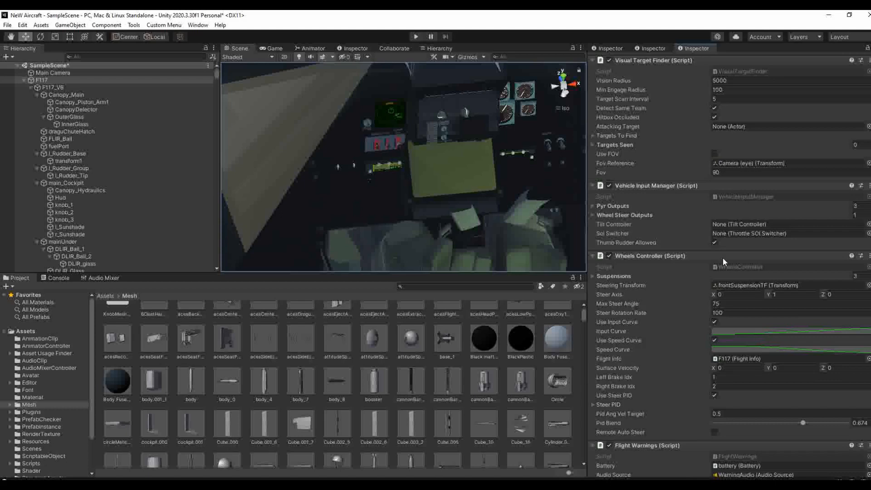
pyautogui.scroll(-6, 721, 257)
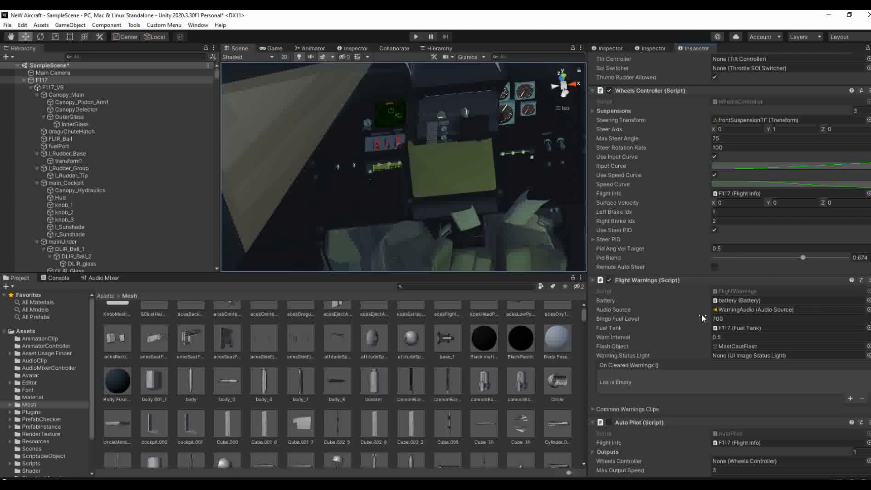
pyautogui.scroll(-3, 702, 309)
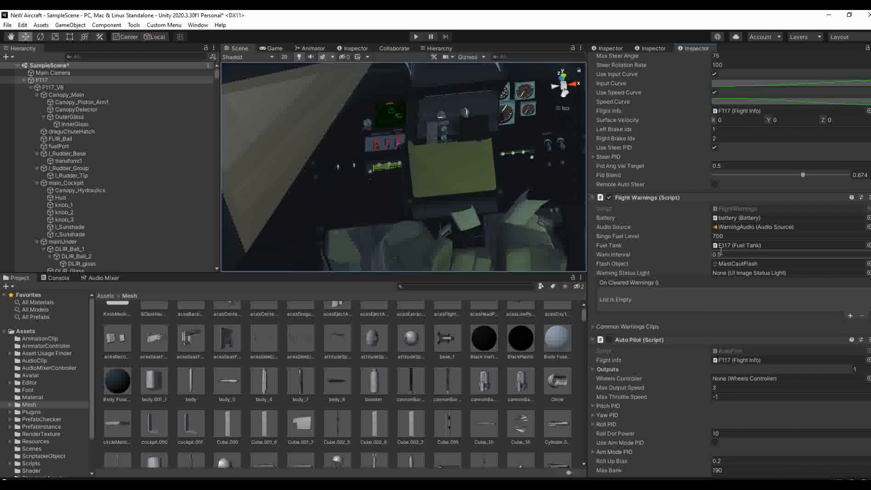
# Set the Bingo Fuel Level of the F117's Flight Warnings script to 500.
pyautogui.click(728, 237)
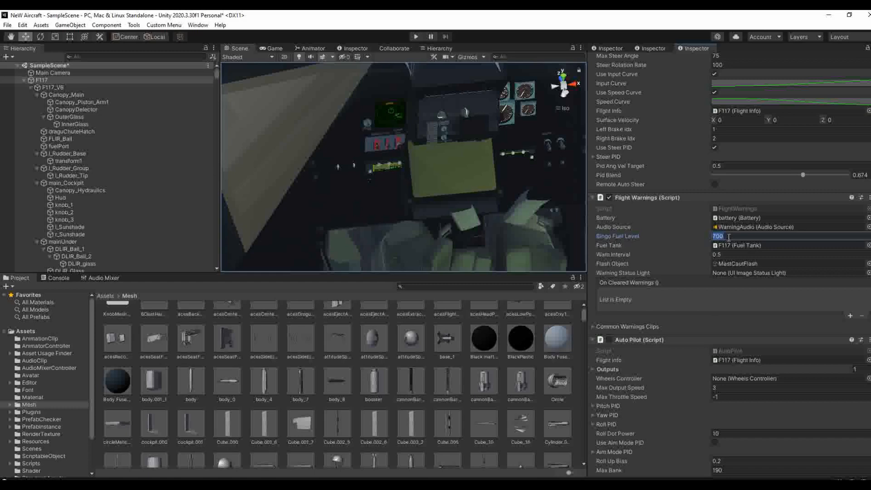
pyautogui.write('5')
pyautogui.write('99')
pyautogui.press('BackSpace')
pyautogui.press('BackSpace')
pyautogui.write('00')
# Review the Auto Pilot and VTOL Auto Pilot settings, and inspect the Missile Detector's Detect Range and Launch Detectors.
pyautogui.scroll(-5, 769, 259)
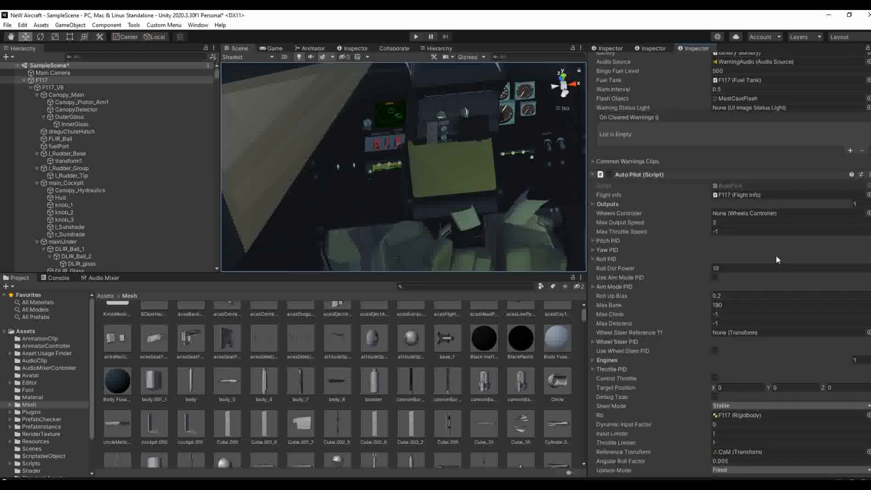
pyautogui.scroll(-3, 776, 259)
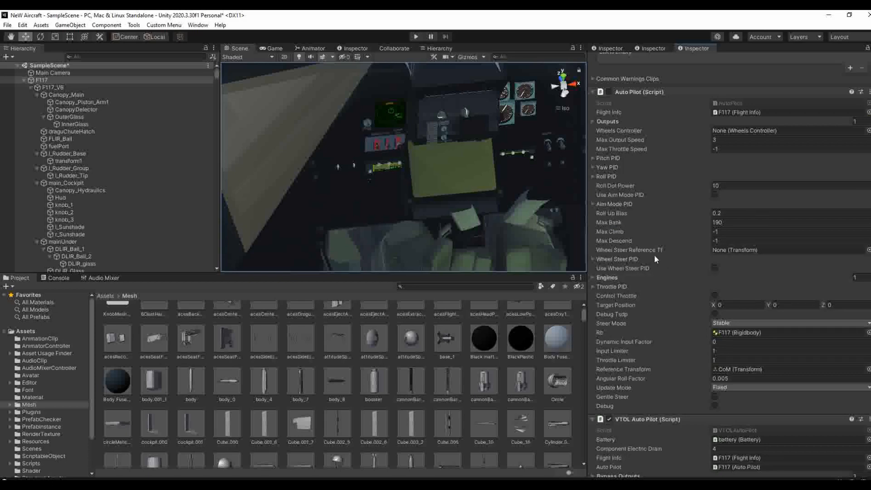
pyautogui.scroll(-3, 661, 258)
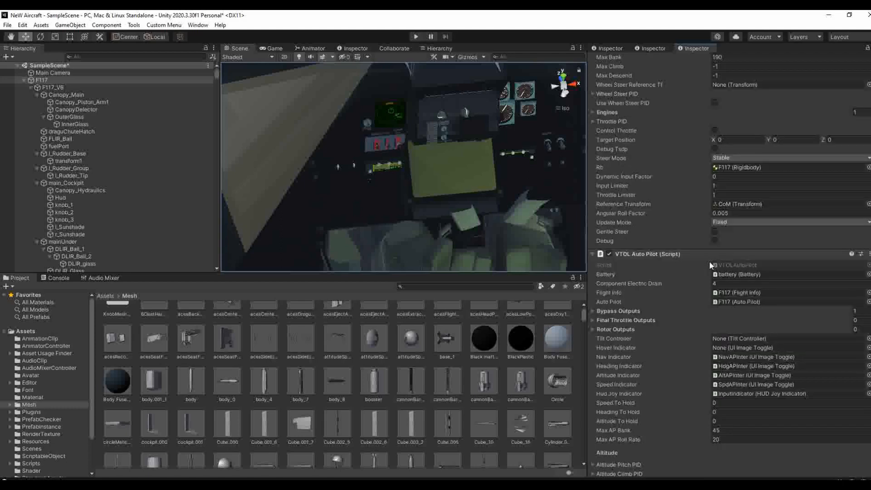
pyautogui.scroll(-3, 710, 264)
pyautogui.scroll(-15, 709, 263)
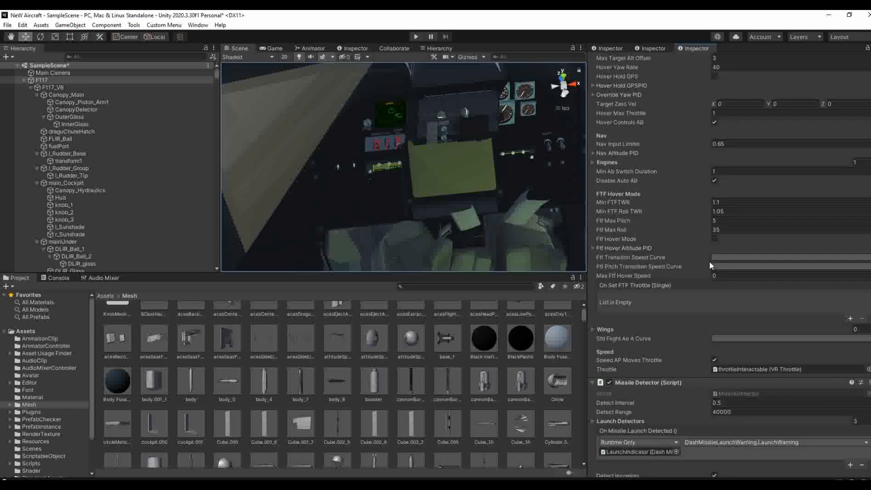
pyautogui.scroll(-9, 709, 266)
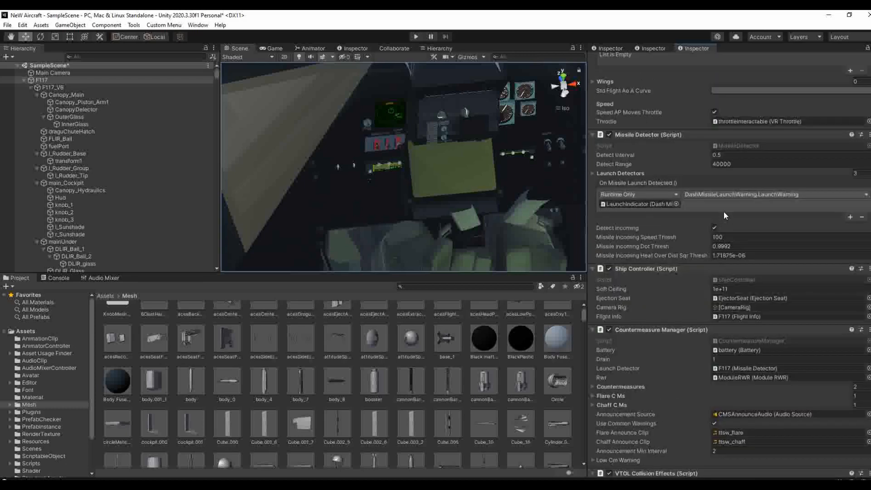
pyautogui.click(731, 165)
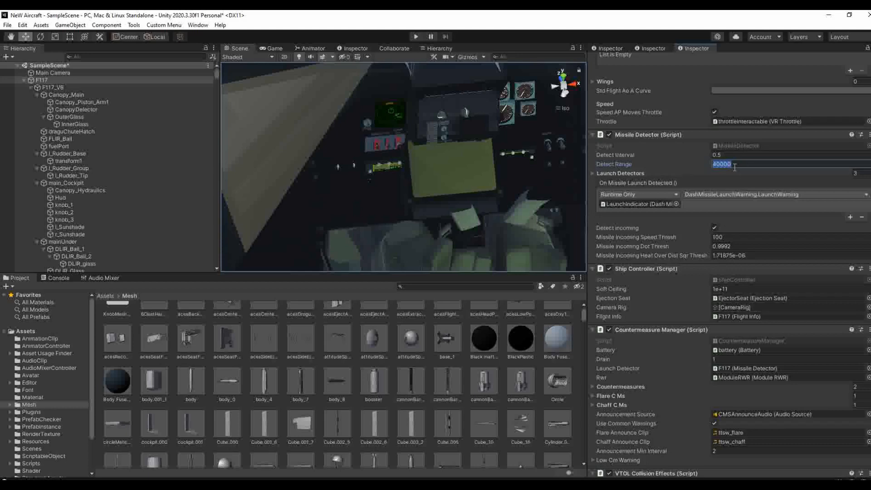
pyautogui.click(593, 174)
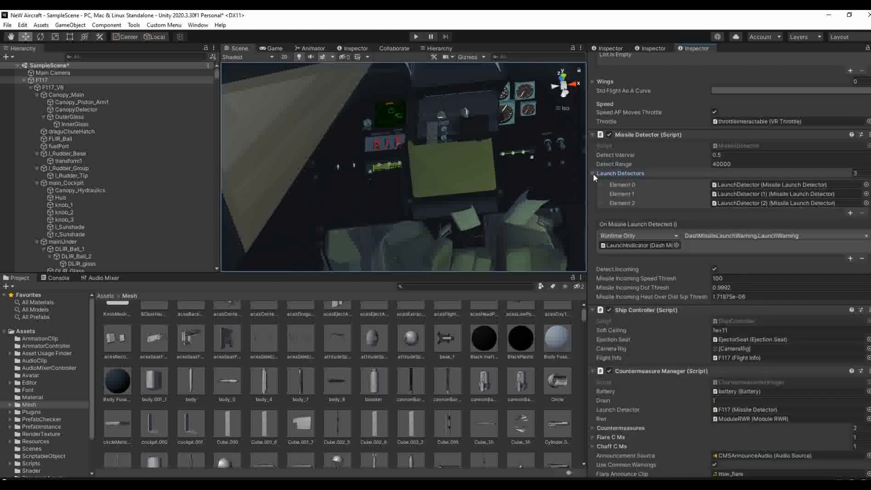
pyautogui.click(593, 174)
pyautogui.click(593, 173)
pyautogui.click(593, 173)
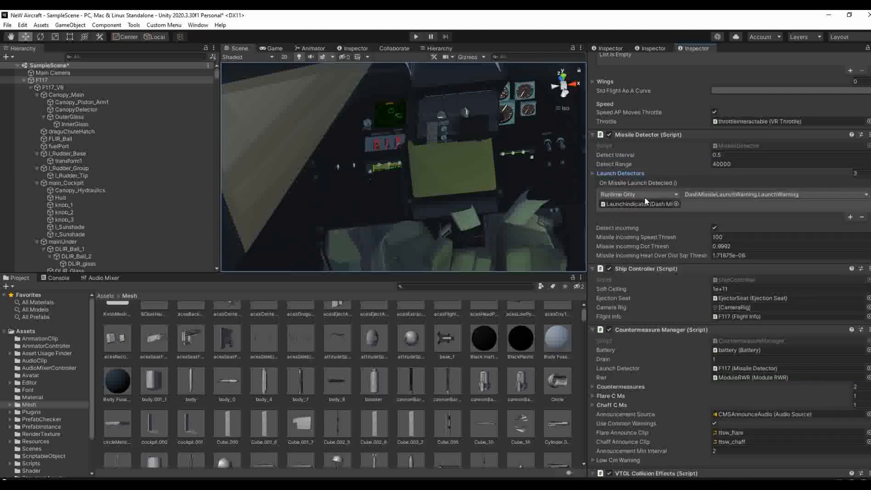
# Generate the RCS values for the F117's Radar Cross Section component.
pyautogui.scroll(-10, 747, 255)
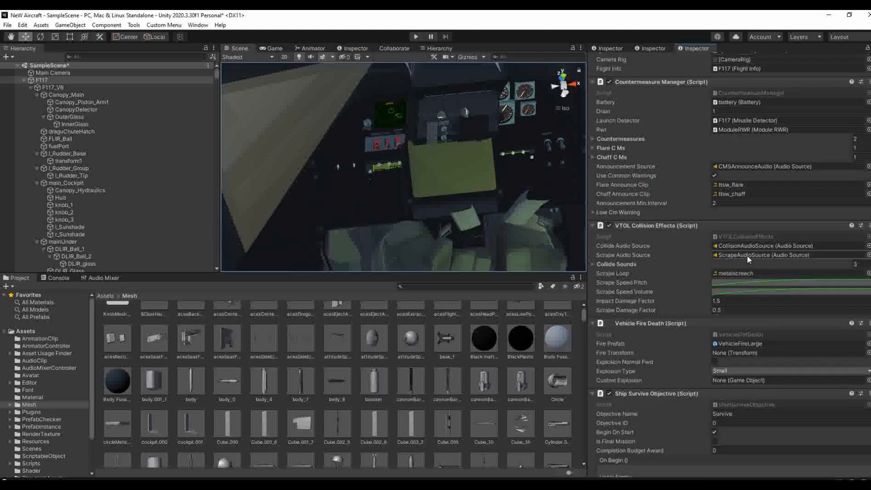
pyautogui.scroll(-7, 748, 255)
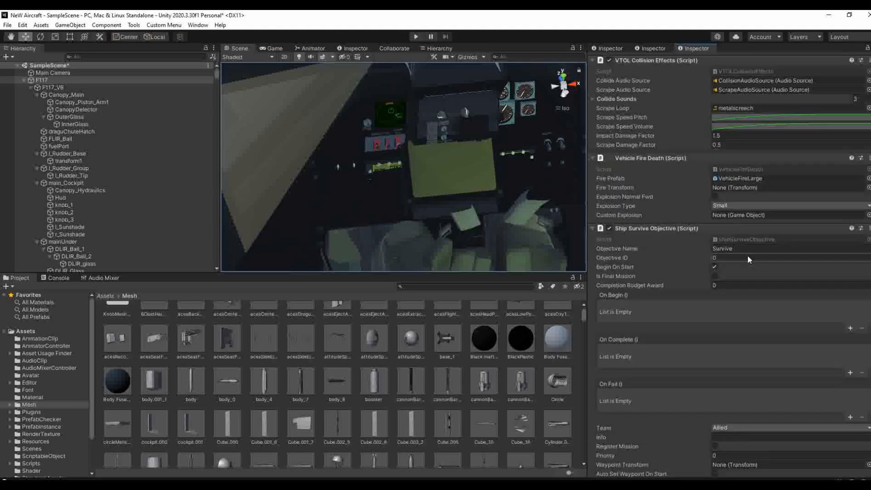
pyautogui.scroll(-14, 747, 254)
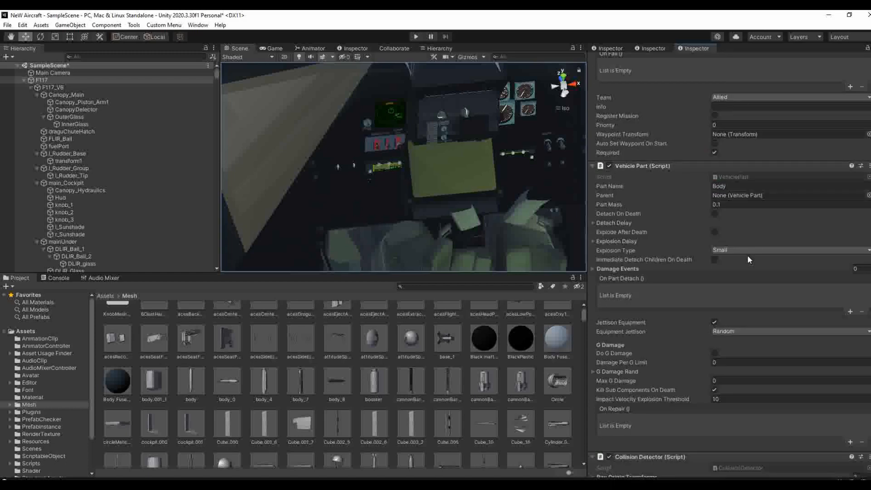
pyautogui.scroll(-10, 747, 255)
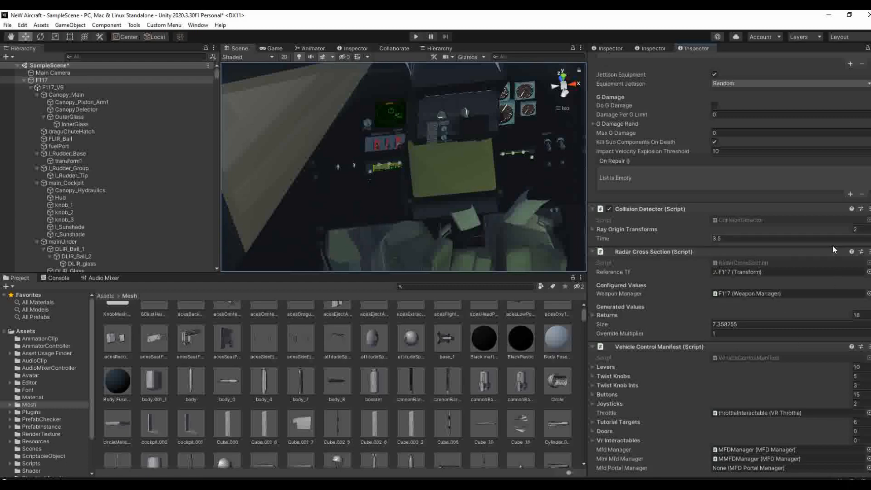
pyautogui.click(869, 252)
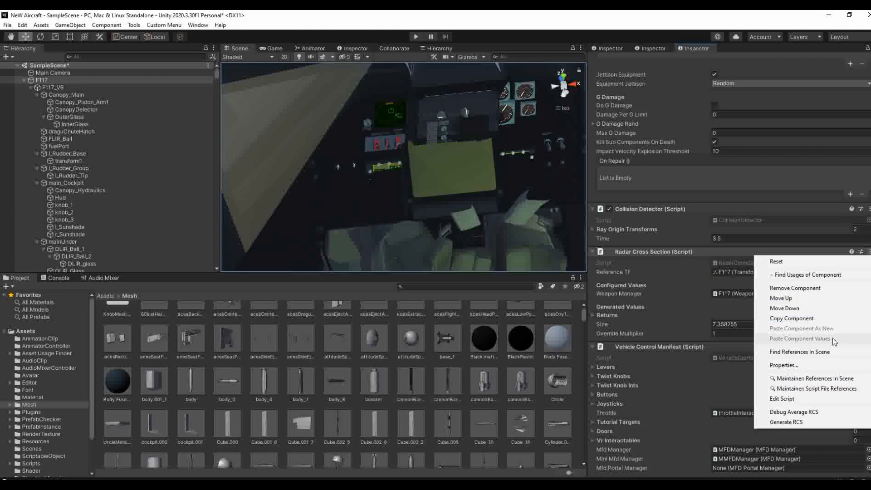
pyautogui.click(819, 423)
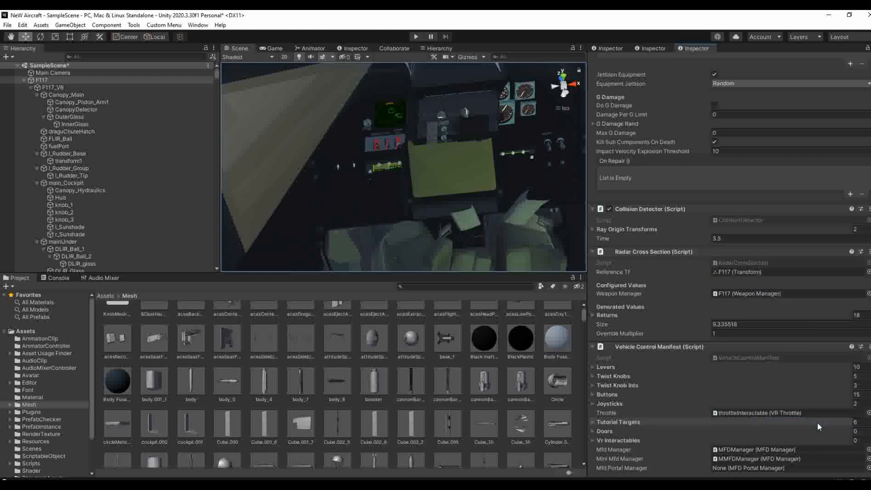
# Set the Radar Cross Section's Override Multiplier to 0.1 and check its Returns list.
pyautogui.click(732, 334)
pyautogui.press('BackSpace')
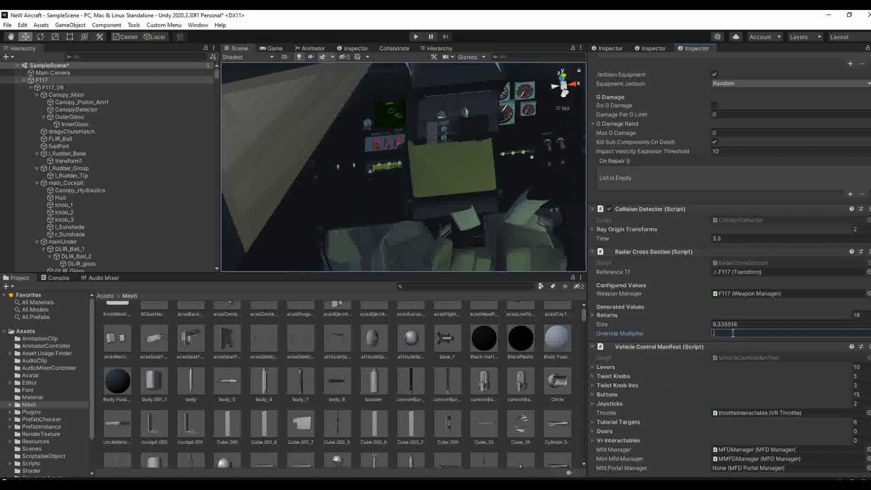
pyautogui.write('.0')
pyautogui.press('BackSpace')
pyautogui.press('BackSpace')
pyautogui.write('.1')
pyautogui.click(591, 315)
pyautogui.click(592, 315)
pyautogui.click(759, 334)
# Collapse the Vehicle Control Manifest and review the network sync and External Vehicle Info components.
pyautogui.scroll(-5, 758, 337)
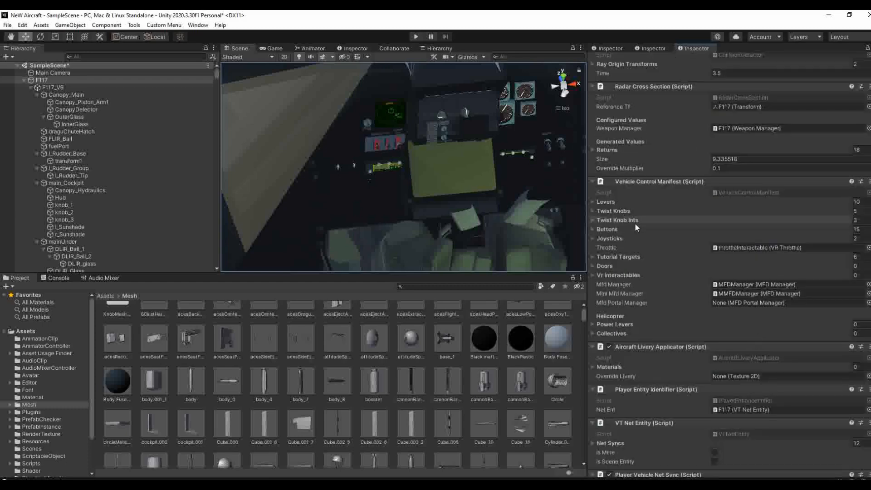
pyautogui.click(591, 182)
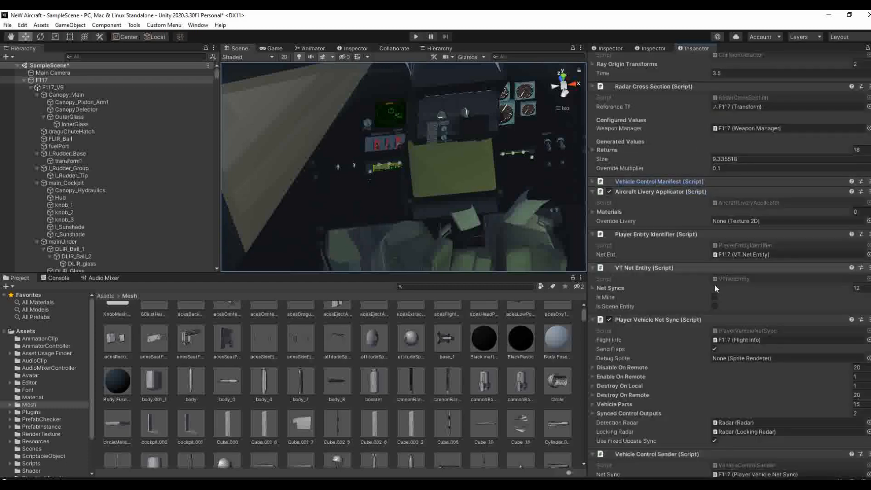
pyautogui.scroll(-2, 728, 298)
pyautogui.scroll(-2, 729, 303)
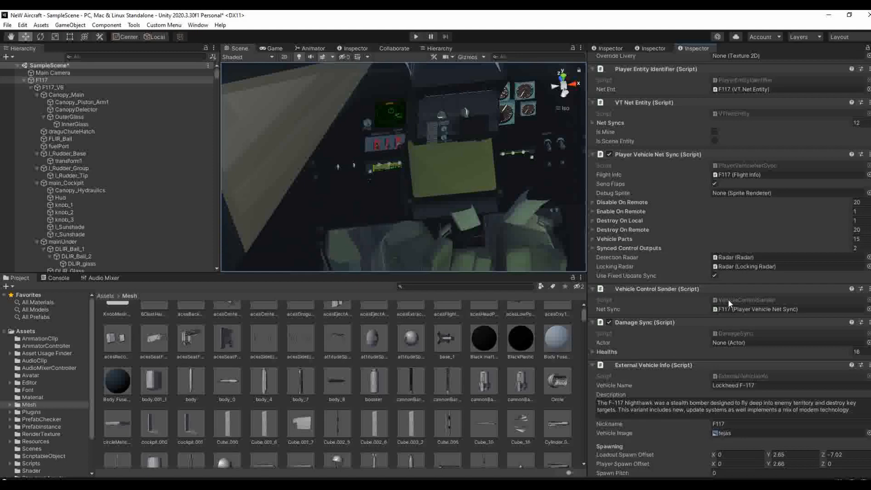
pyautogui.scroll(-4, 672, 270)
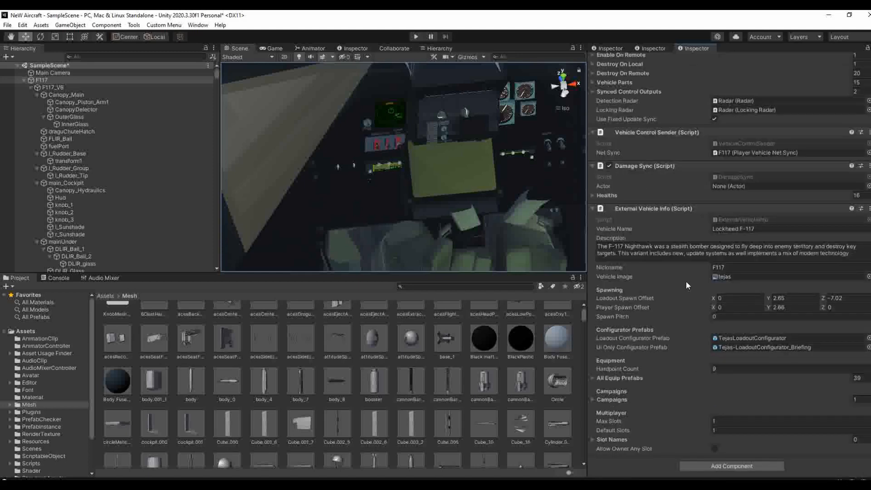
# Expand the All Equip Prefabs list and locate the tejas vehicle image among the project assets.
pyautogui.click(720, 376)
pyautogui.click(715, 370)
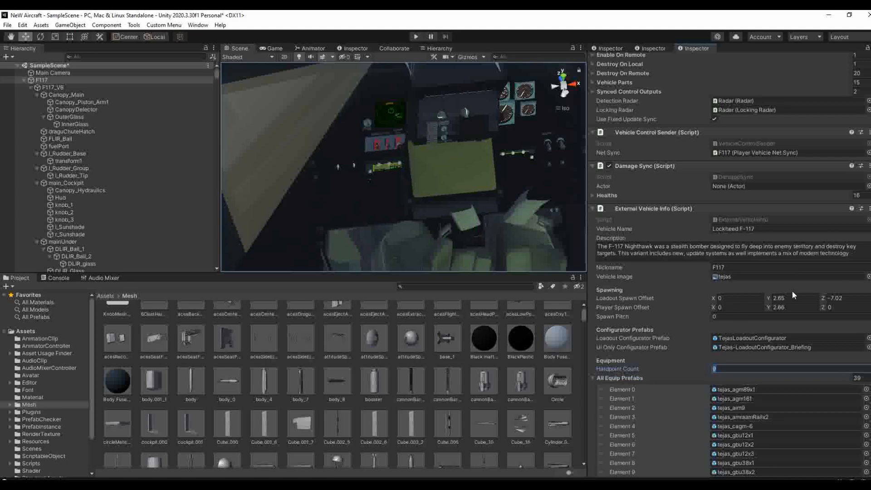
pyautogui.click(780, 275)
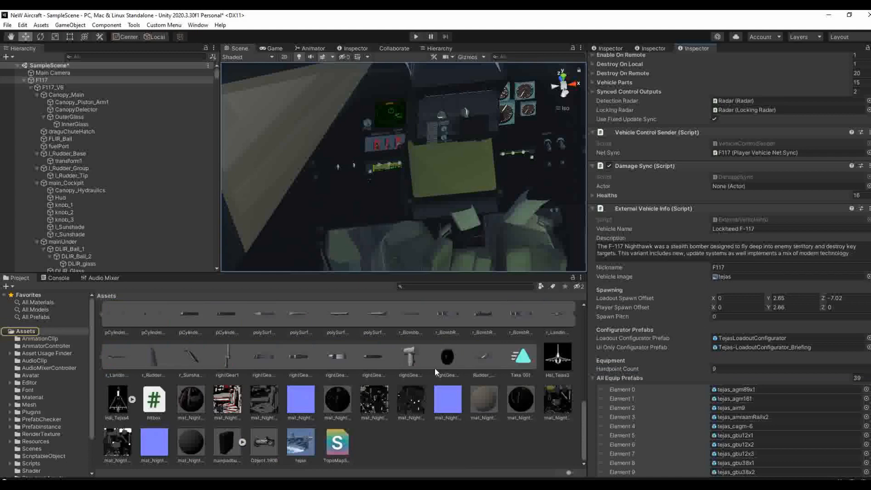
pyautogui.click(300, 446)
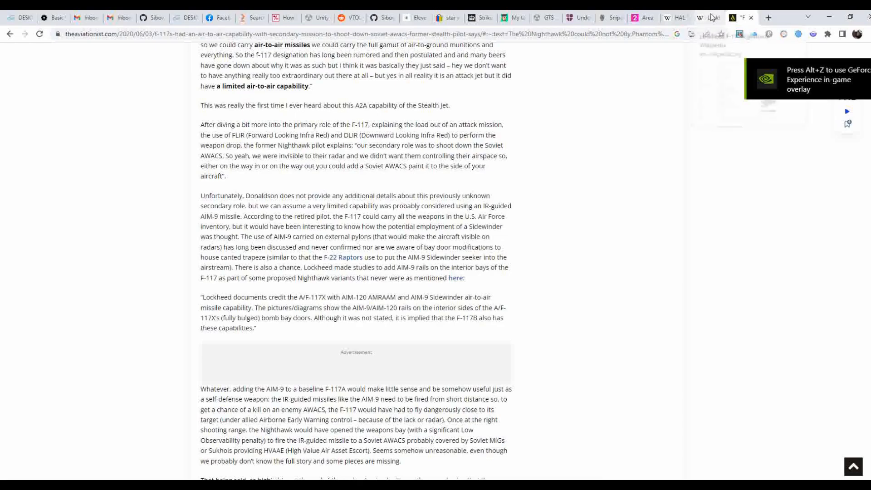
# Switch to the browser's Wikipedia article on the Lockheed F-117 Nighthawk and open its main photo at full size.
pyautogui.click(706, 18)
pyautogui.scroll(20, 725, 171)
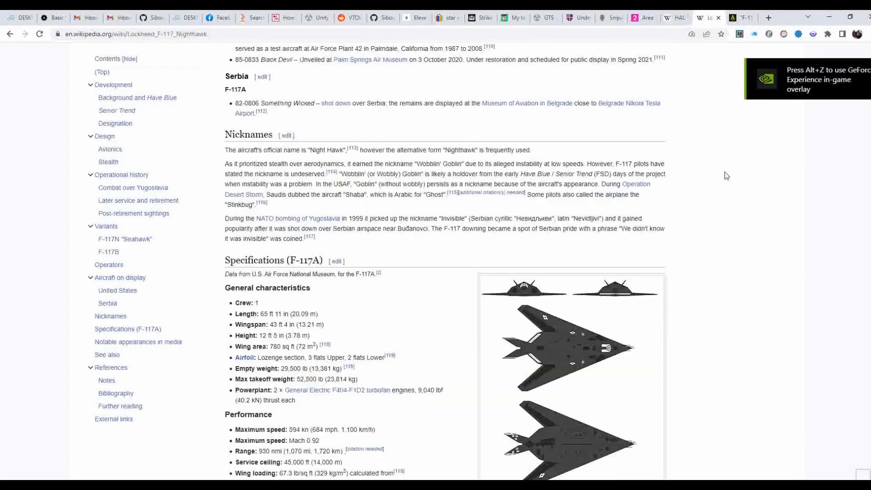
pyautogui.scroll(20, 726, 177)
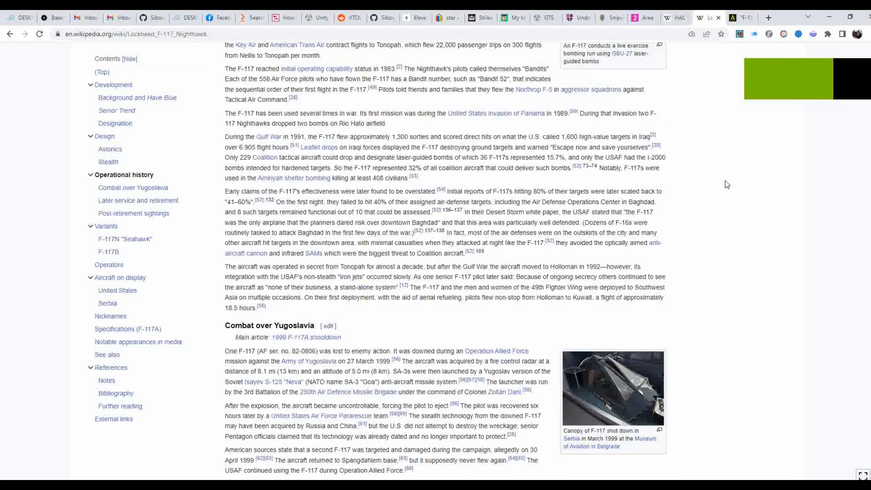
pyautogui.scroll(15, 724, 185)
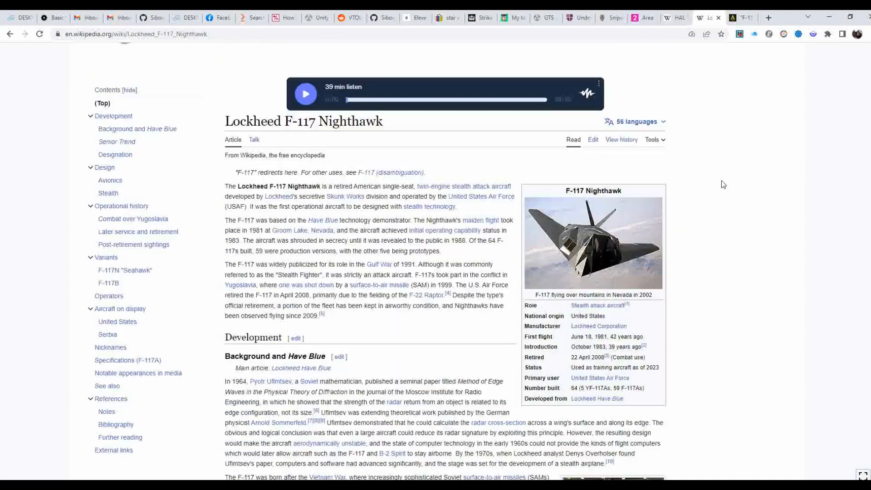
pyautogui.click(626, 253)
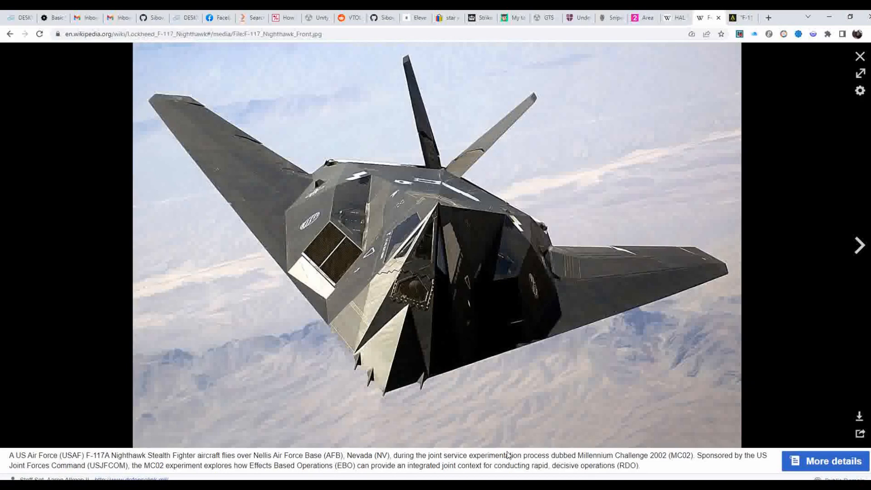
# Capture the full F-117 photo as a new snip in the Snipping Tool.
pyautogui.click(539, 485)
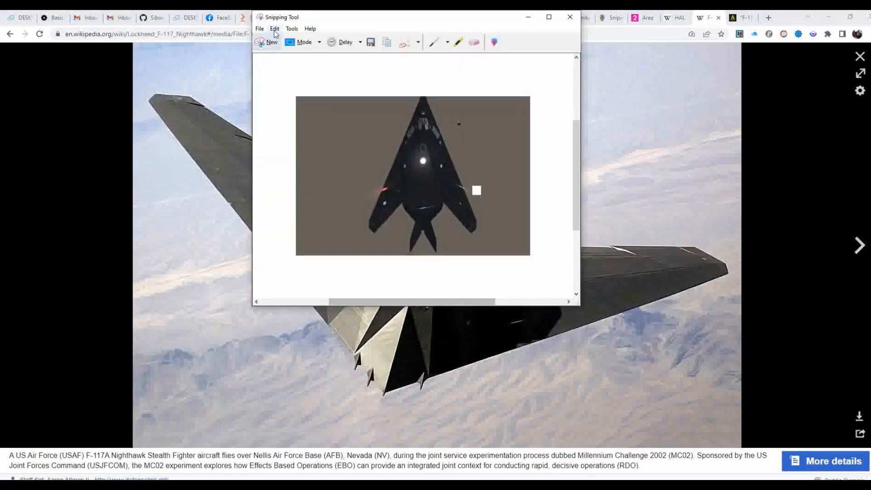
pyautogui.click(270, 45)
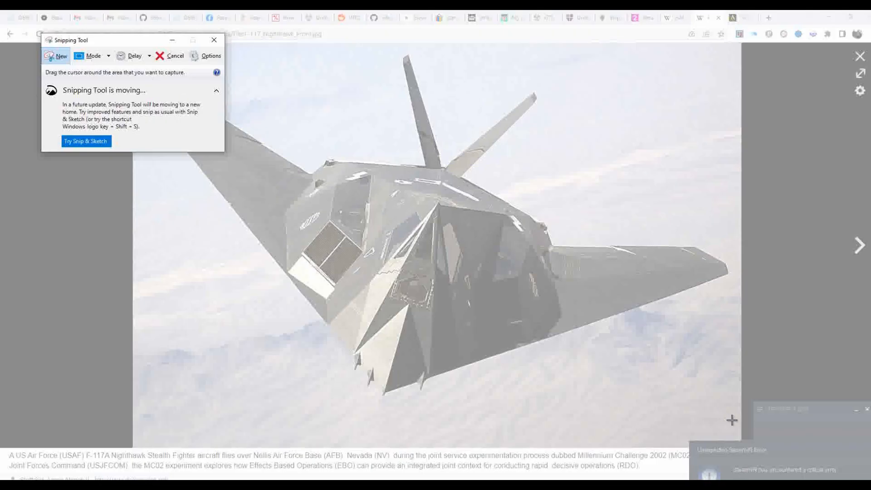
pyautogui.moveTo(733, 421); pyautogui.dragTo(148, 44)
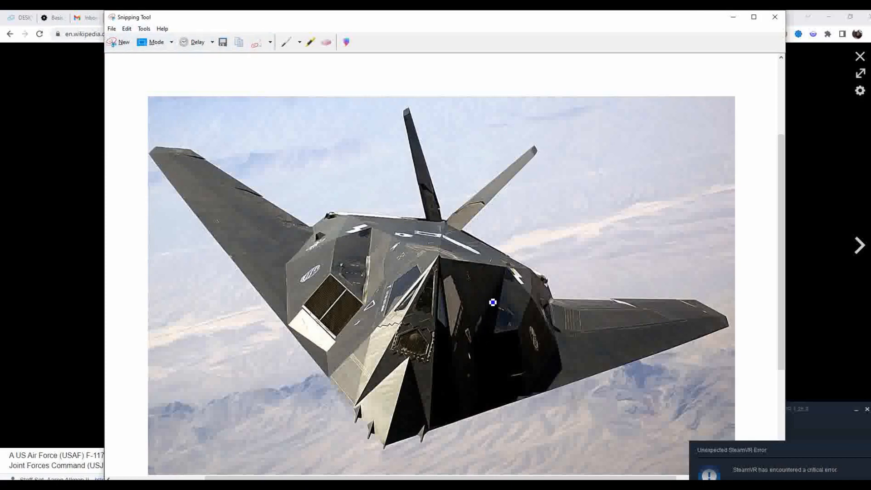
# Launch GIMP 2.10.32 and dismiss its About window.
pyautogui.press('super')
pyautogui.write('gimp')
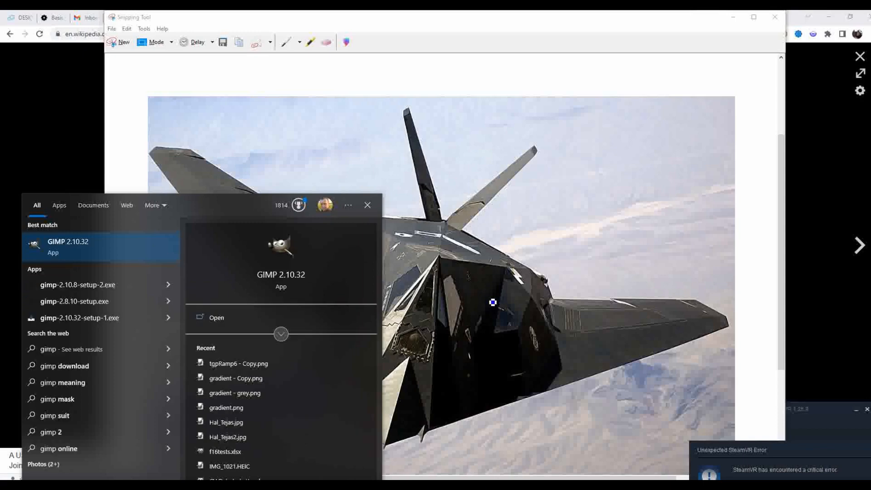
pyautogui.press('Return')
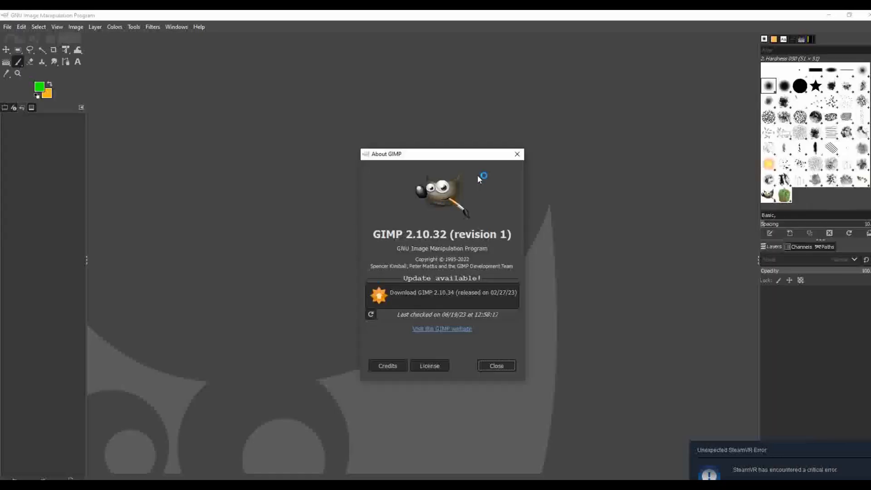
pyautogui.click(496, 367)
# Paste the captured F-117 photo as a new image.
pyautogui.rightClick(294, 192)
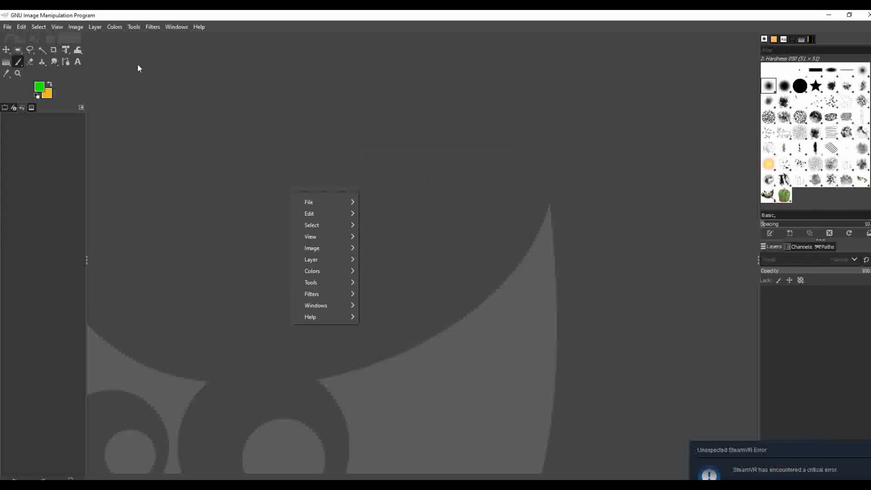
pyautogui.click(29, 31)
pyautogui.click(21, 27)
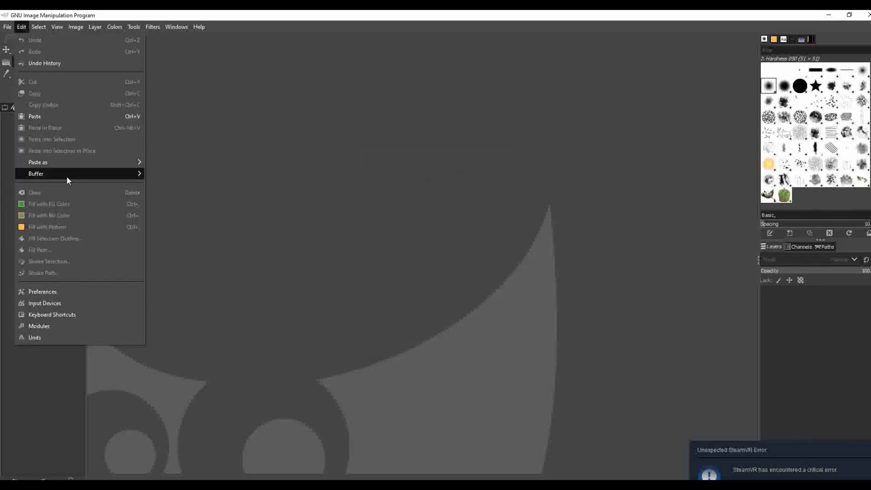
pyautogui.moveTo(75, 163)
pyautogui.click(192, 185)
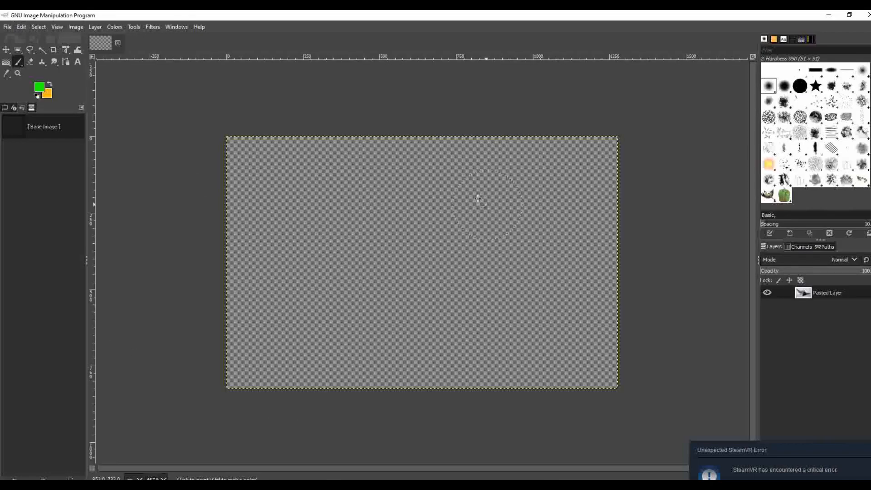
pyautogui.click(76, 27)
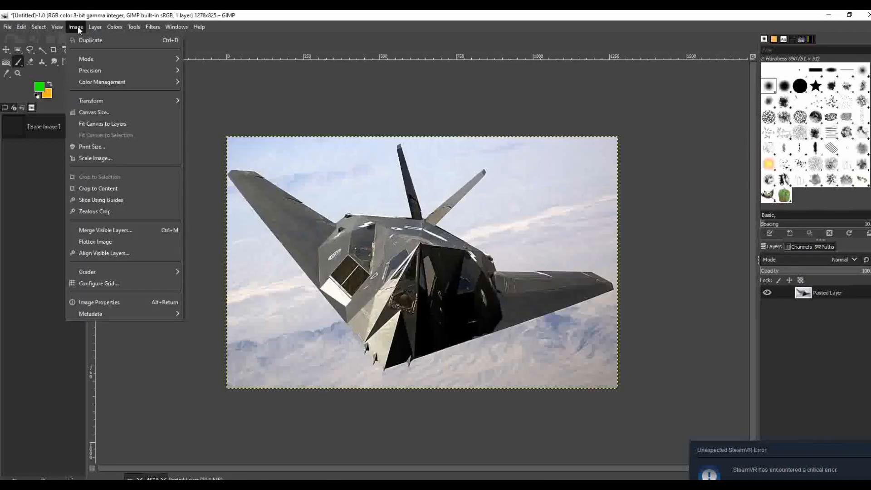
pyautogui.click(129, 112)
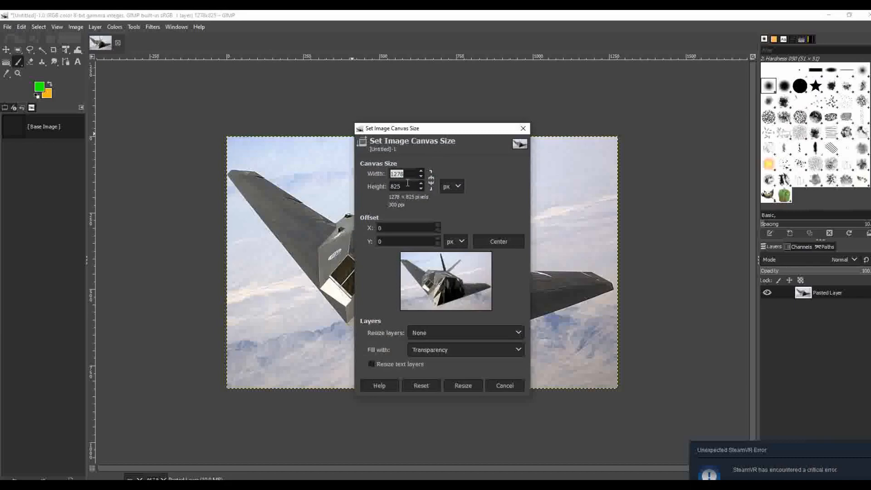
pyautogui.write('825')
pyautogui.click(461, 383)
pyautogui.click(502, 371)
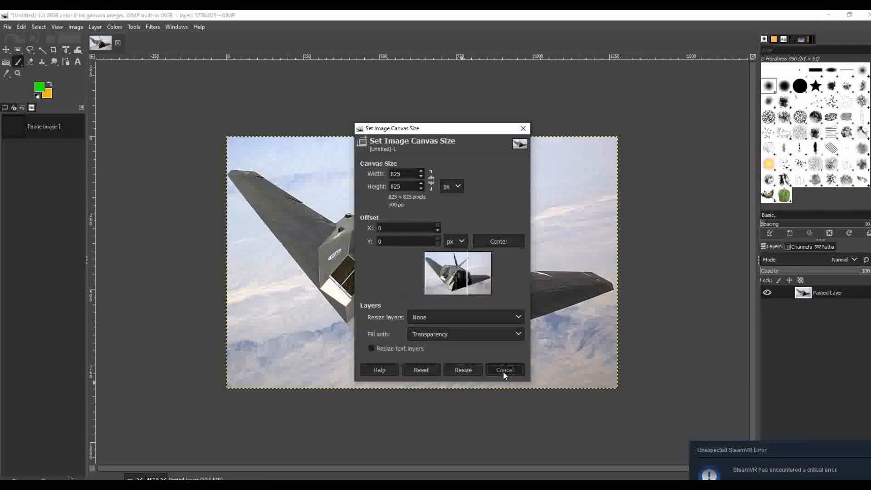
pyautogui.click(75, 27)
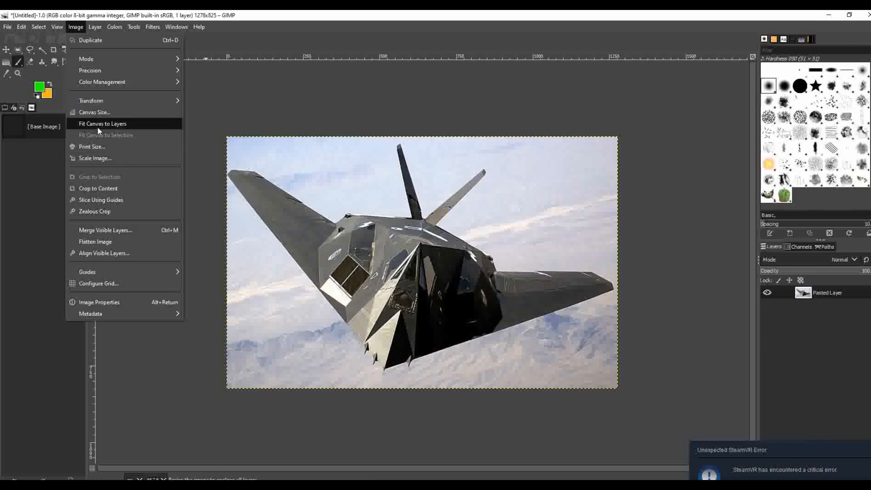
pyautogui.click(113, 157)
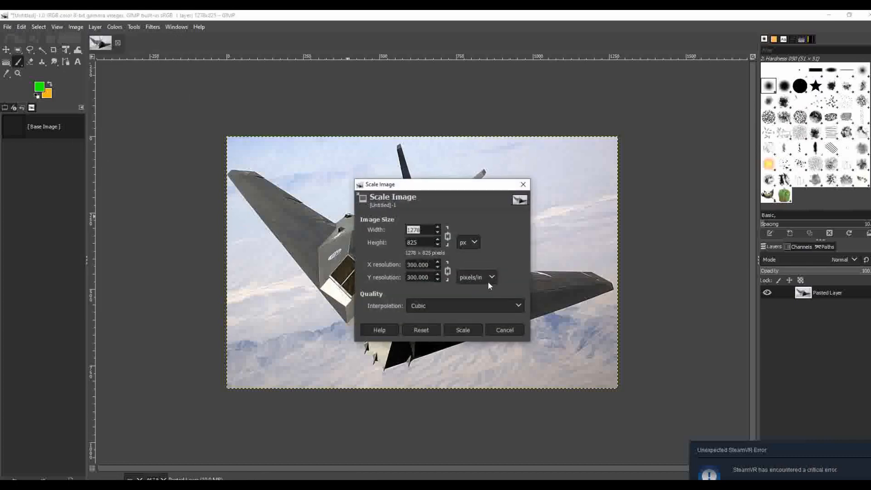
pyautogui.click(505, 330)
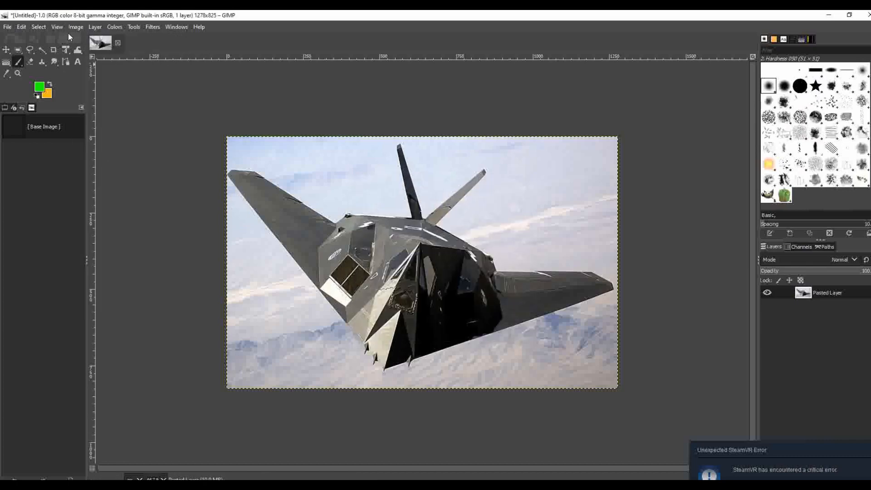
# Resize the canvas to 825 × 825 px, shifting the photo sideways within it so the aircraft's fuselage is centred.
pyautogui.click(72, 27)
pyautogui.click(94, 112)
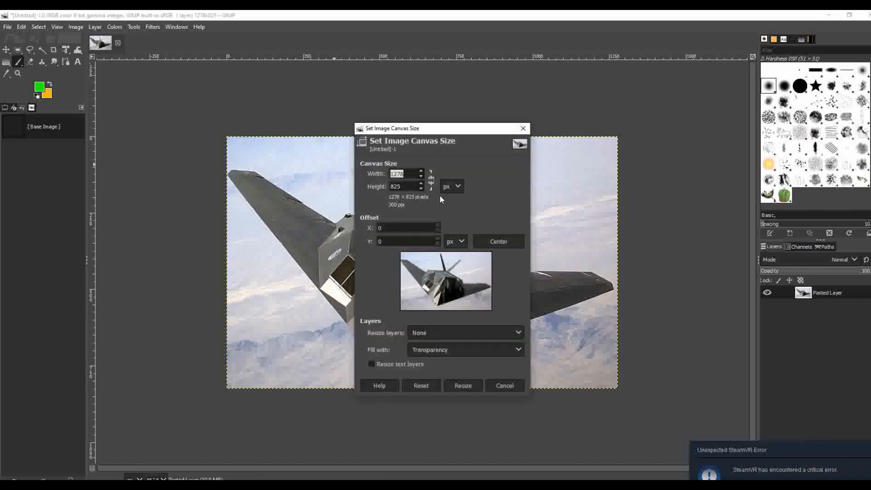
pyautogui.write('825')
pyautogui.press('Tab')
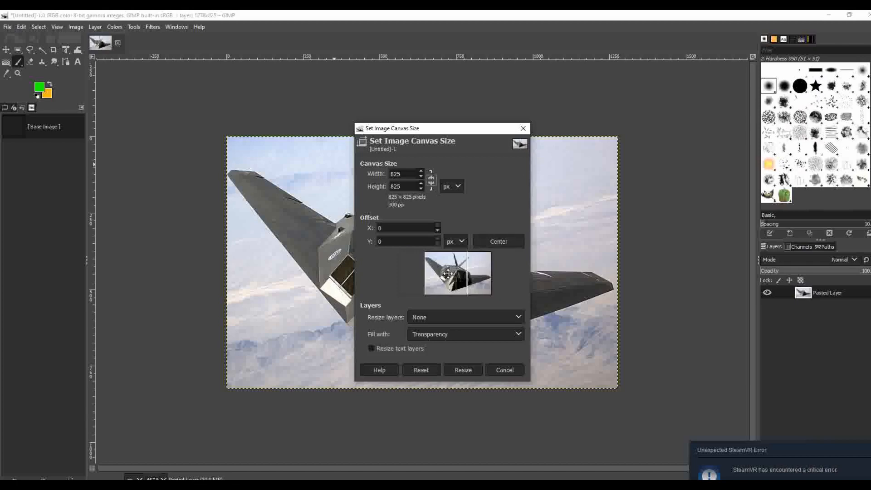
pyautogui.moveTo(470, 273)
pyautogui.mouseDown()
pyautogui.moveTo(453, 271)
pyautogui.moveTo(463, 276)
pyautogui.mouseUp()
pyautogui.click(463, 370)
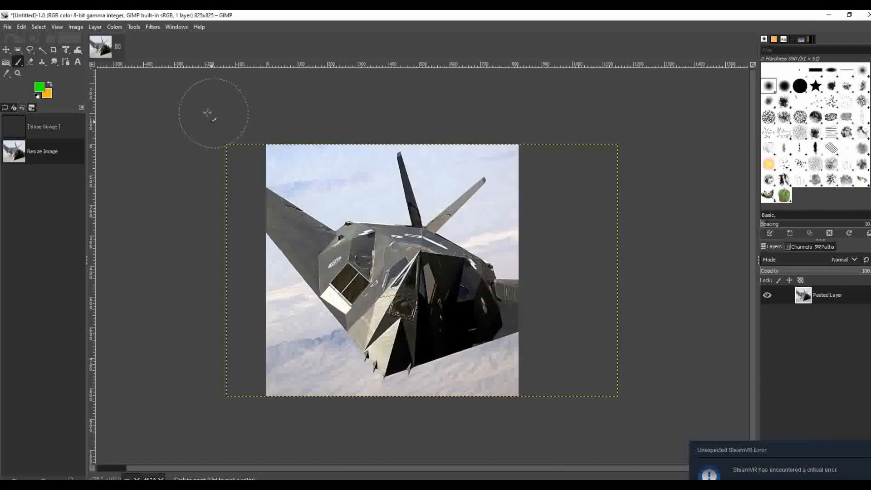
# Try to trim the image outside the square canvas with Zealous Crop.
pyautogui.click(78, 26)
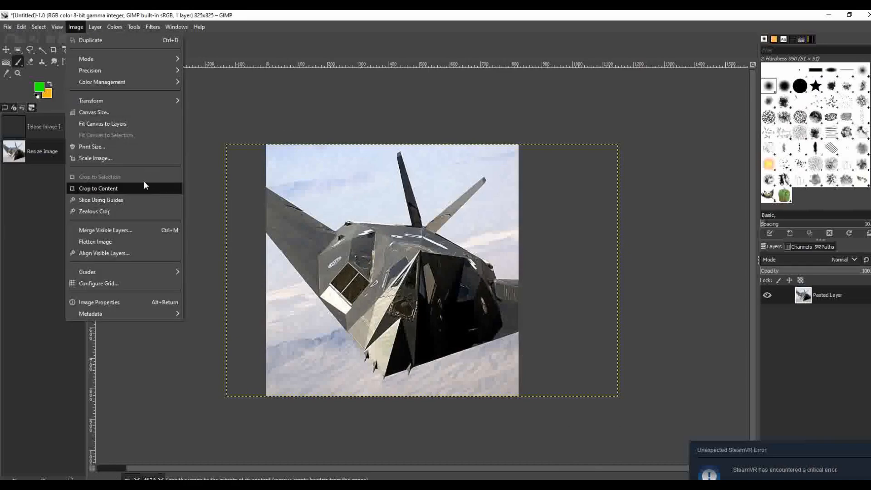
pyautogui.moveTo(26, 31)
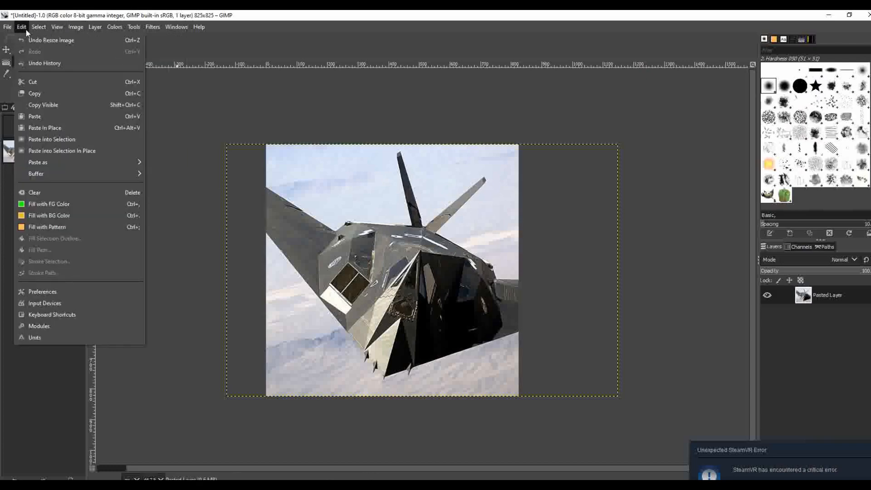
pyautogui.moveTo(77, 28)
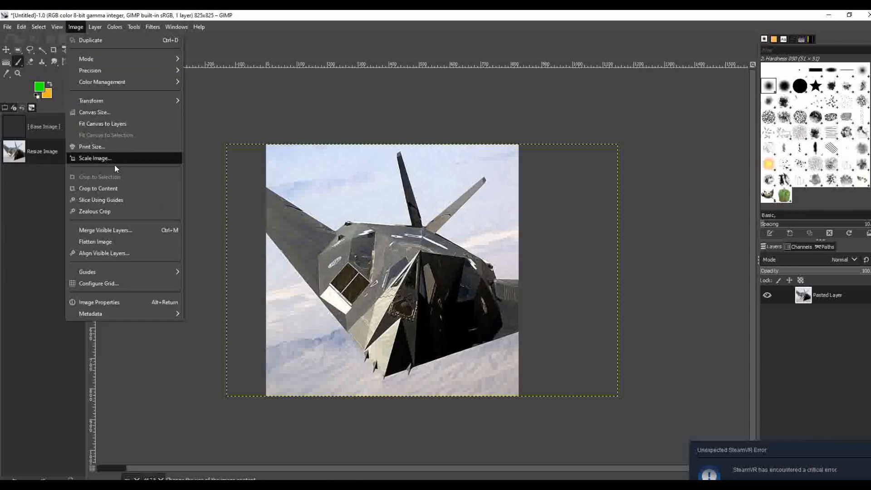
pyautogui.click(124, 210)
pyautogui.click(54, 27)
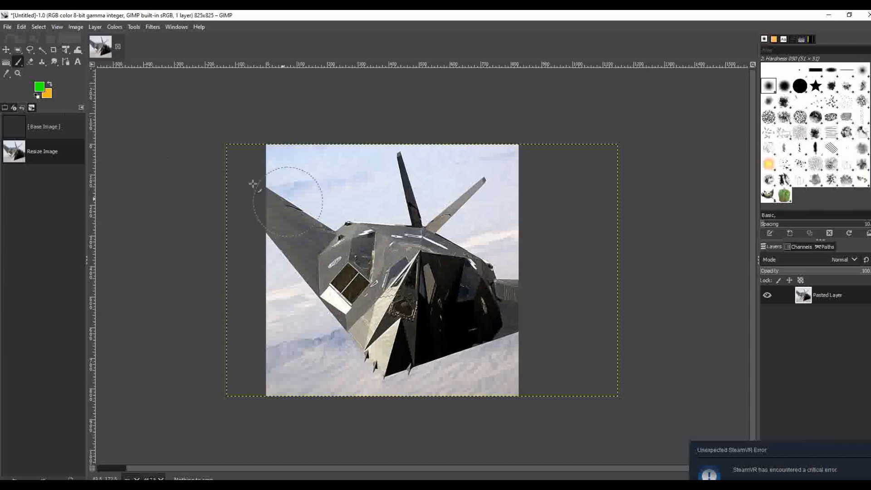
# Select the entire image and begin exporting it to the Tutorials folder inside VTOLVRMODS on drive D.
pyautogui.click(40, 26)
pyautogui.click(50, 40)
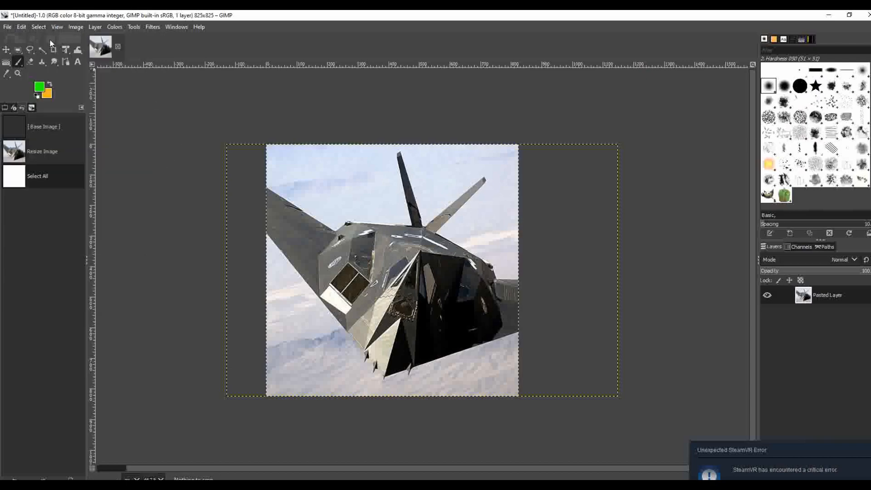
pyautogui.click(18, 26)
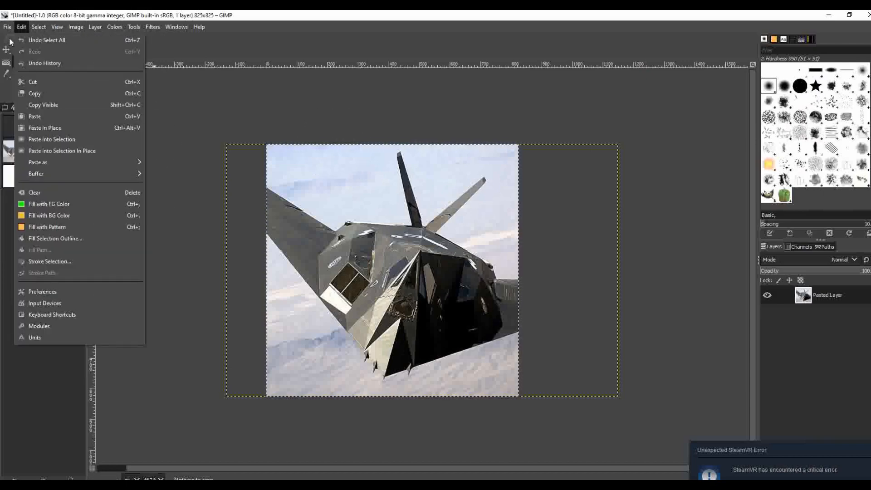
pyautogui.moveTo(7, 27)
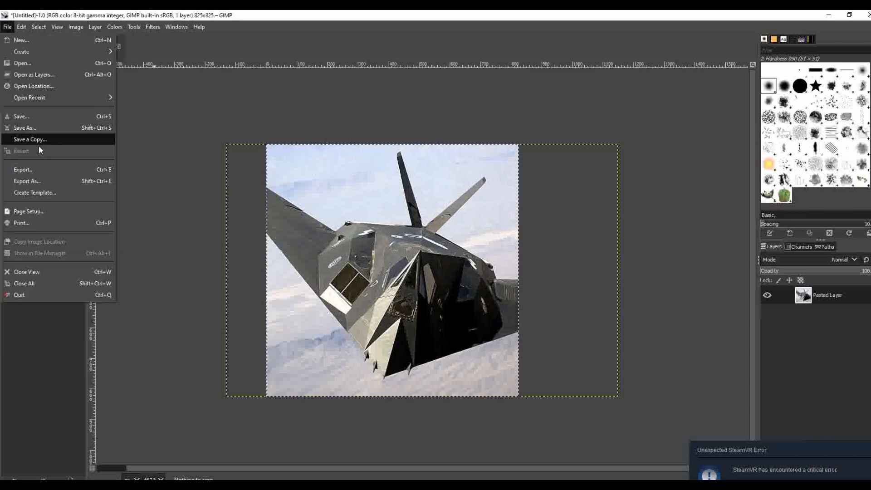
pyautogui.click(63, 182)
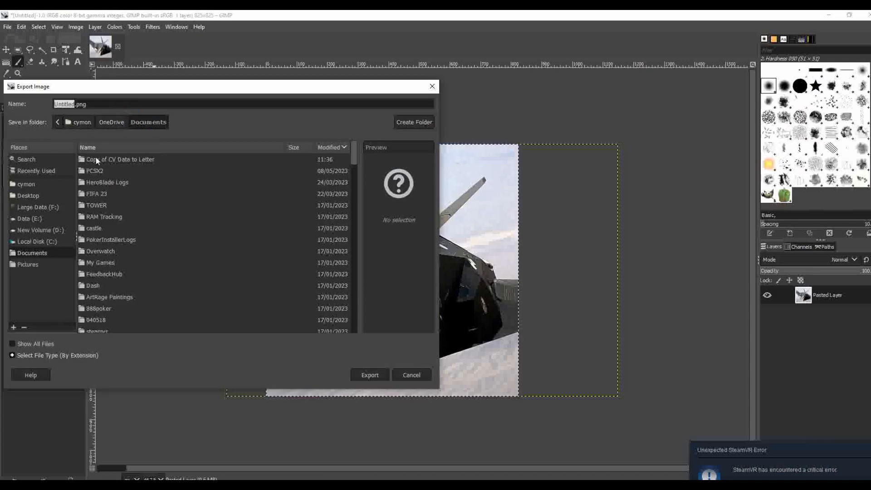
pyautogui.click(59, 230)
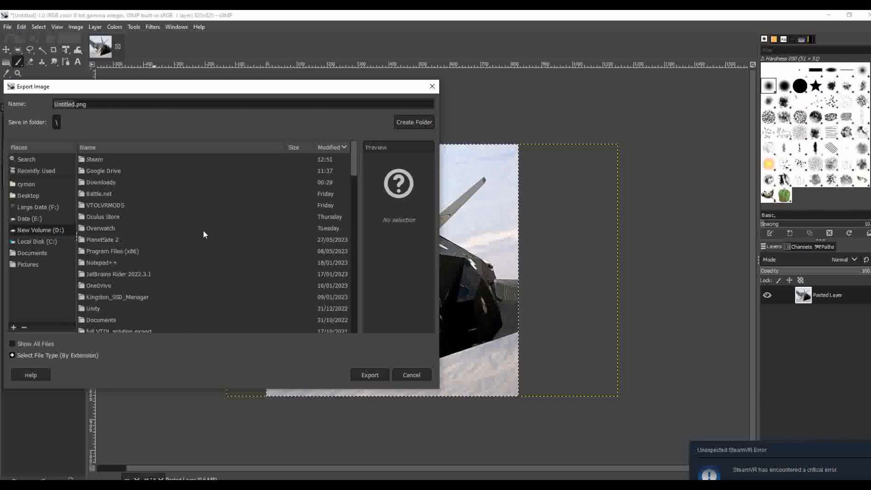
pyautogui.moveTo(350, 172)
pyautogui.mouseDown()
pyautogui.moveTo(338, 252)
pyautogui.moveTo(344, 165)
pyautogui.mouseUp()
pyautogui.doubleClick(113, 206)
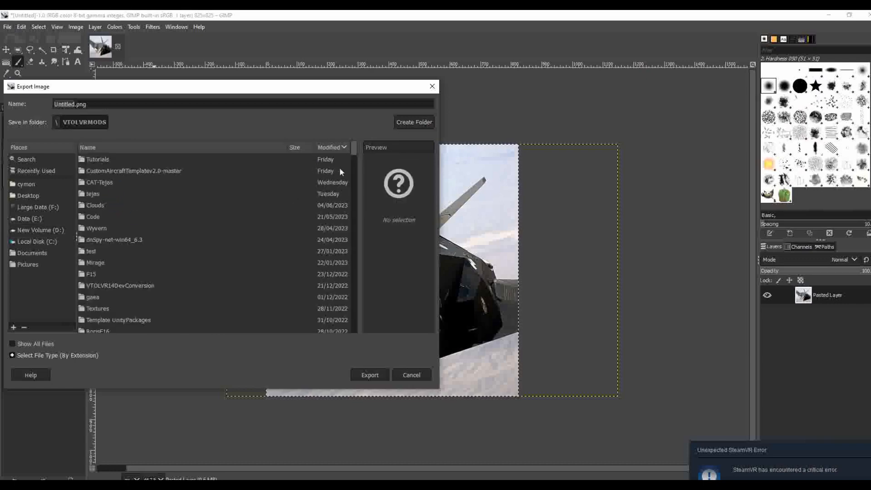
pyautogui.moveTo(355, 152)
pyautogui.mouseDown()
pyautogui.moveTo(355, 163)
pyautogui.moveTo(355, 144)
pyautogui.mouseUp()
pyautogui.doubleClick(126, 157)
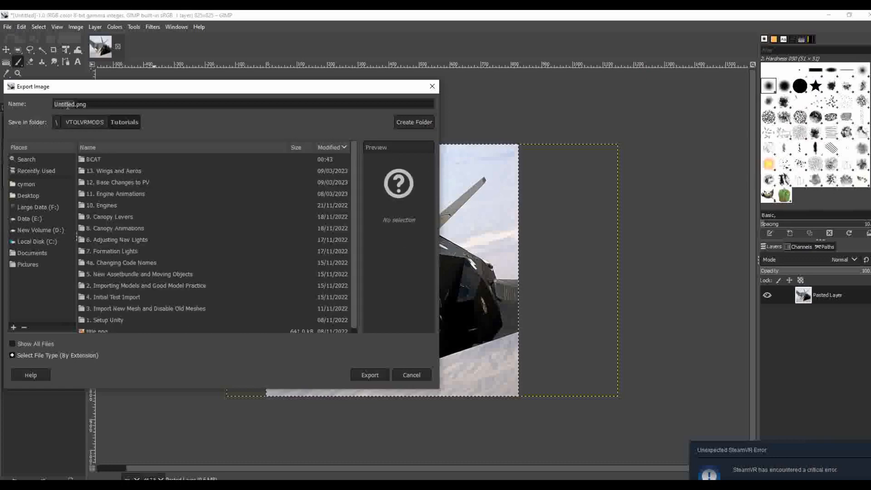
# Name the exported file f117.png and export it as a PNG with the default options.
pyautogui.write('f')
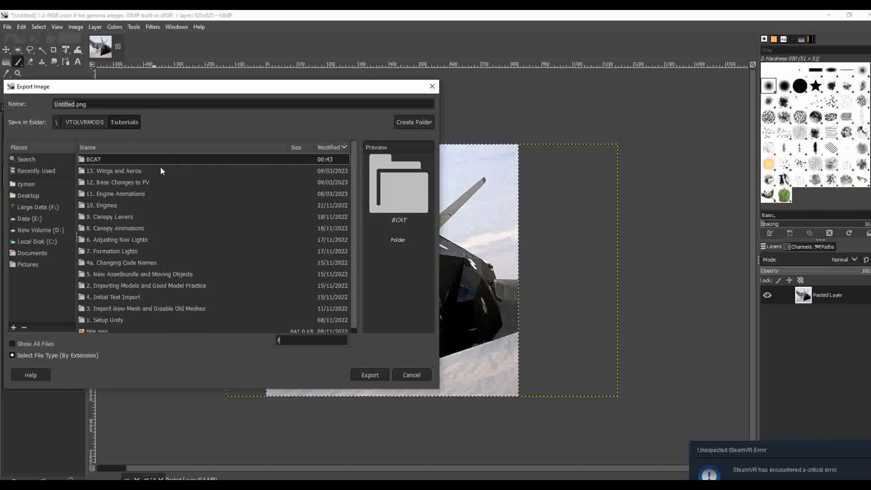
pyautogui.doubleClick(67, 105)
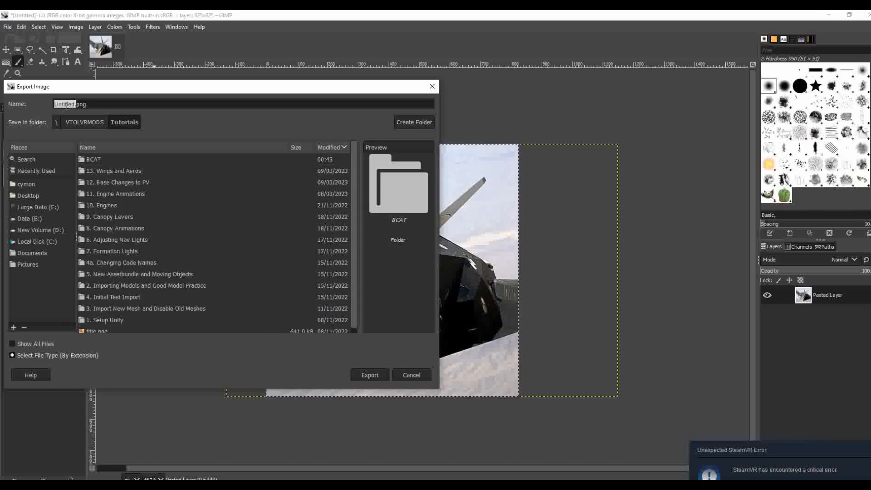
pyautogui.write('f117')
pyautogui.click(362, 374)
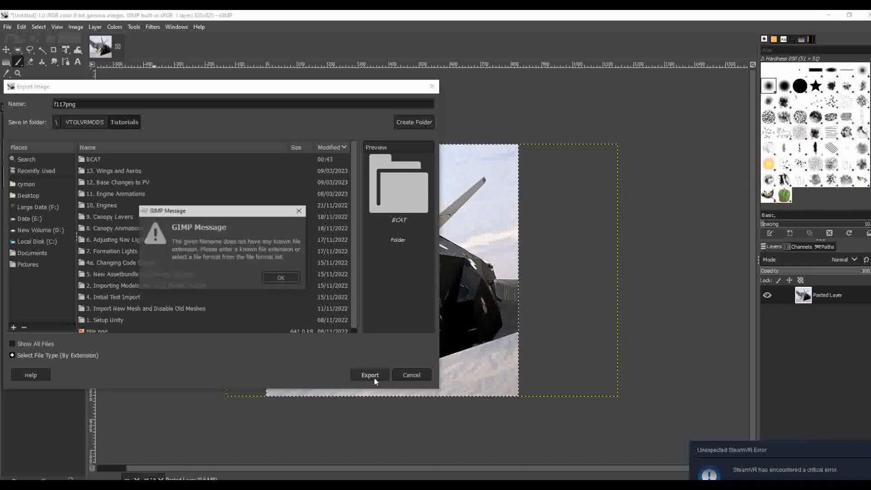
pyautogui.click(282, 278)
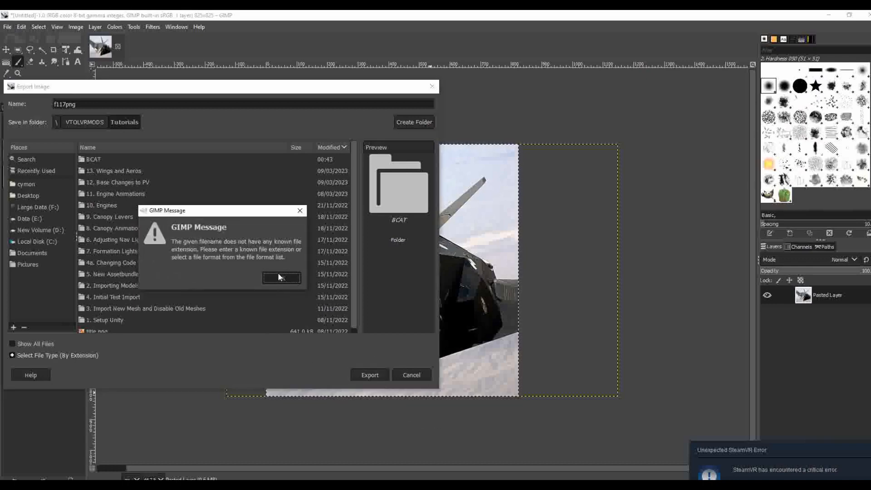
pyautogui.doubleClick(66, 104)
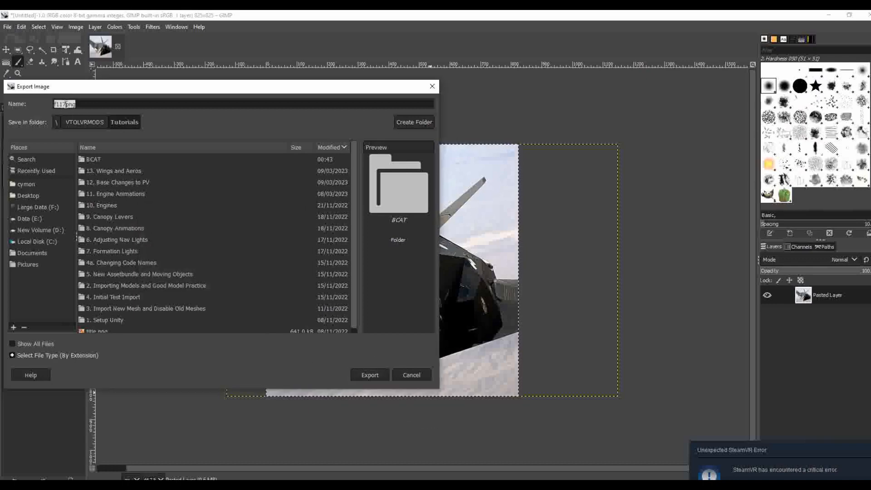
pyautogui.click(66, 105)
pyautogui.write('.')
pyautogui.click(357, 375)
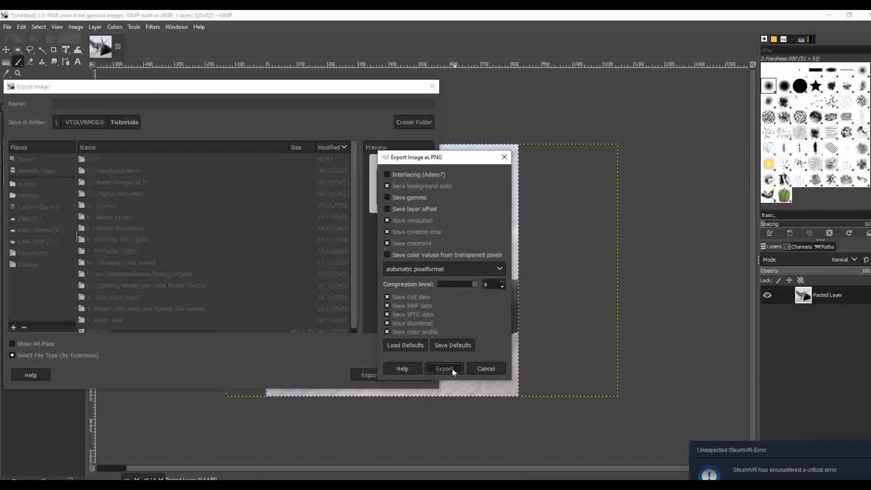
pyautogui.click(443, 369)
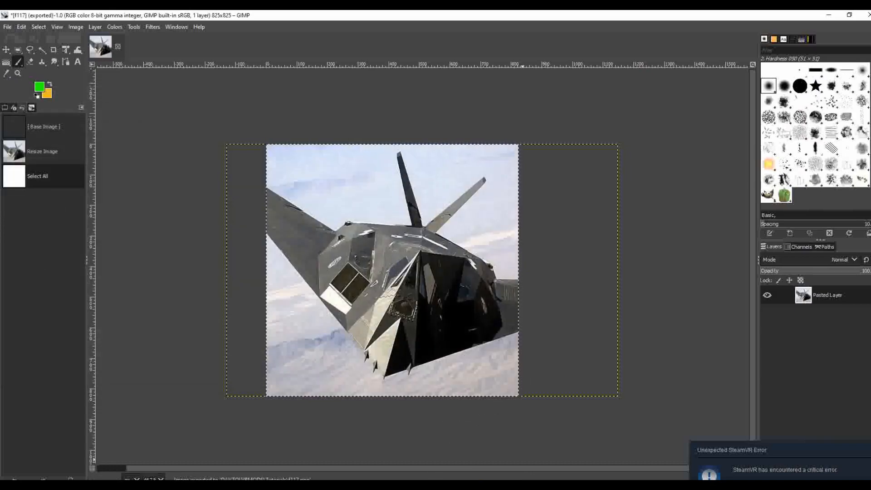
# Switch to Unity and import f117.png from the VTOLVRMODS Tutorials folder as a new asset.
pyautogui.click(436, 484)
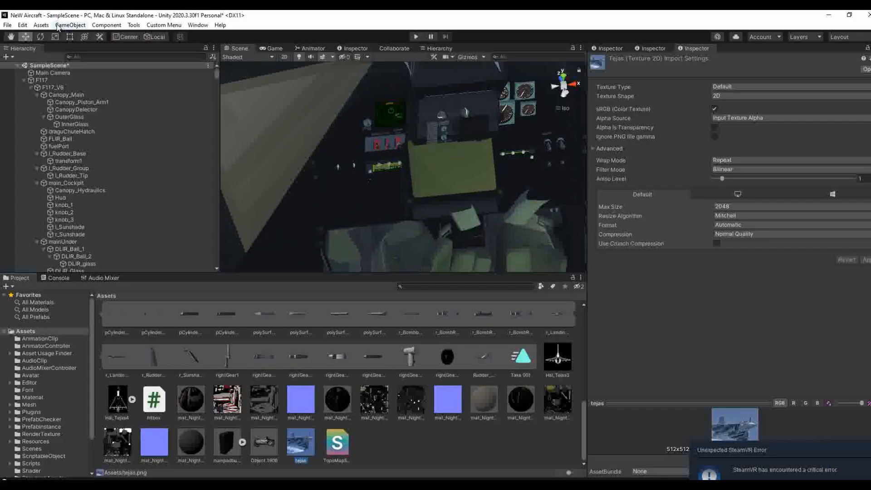
pyautogui.click(41, 25)
pyautogui.click(72, 125)
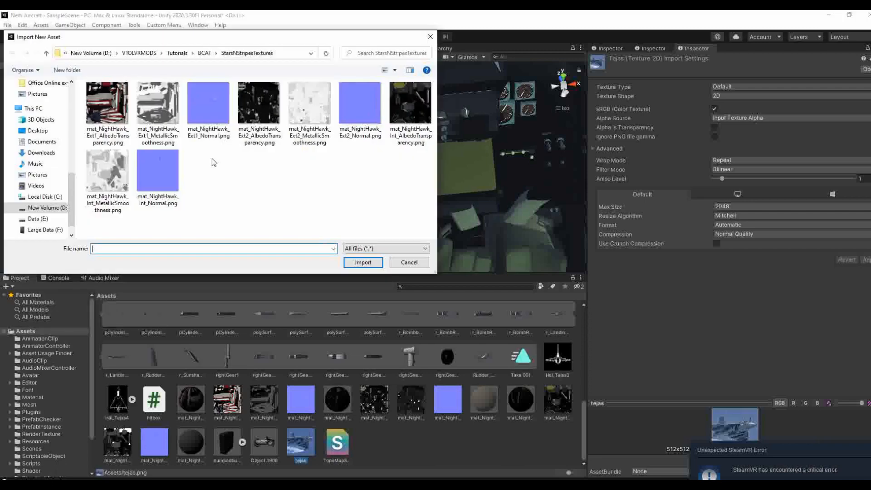
pyautogui.click(204, 53)
pyautogui.click(205, 53)
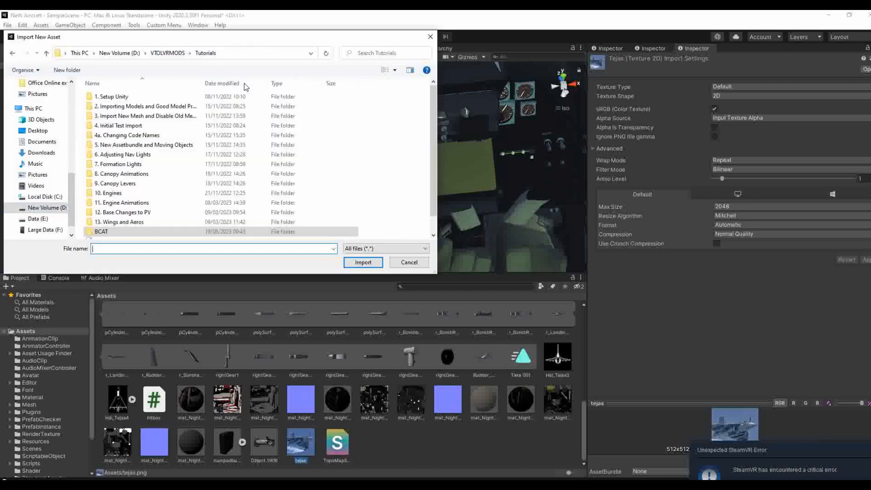
pyautogui.moveTo(434, 131); pyautogui.dragTo(435, 184)
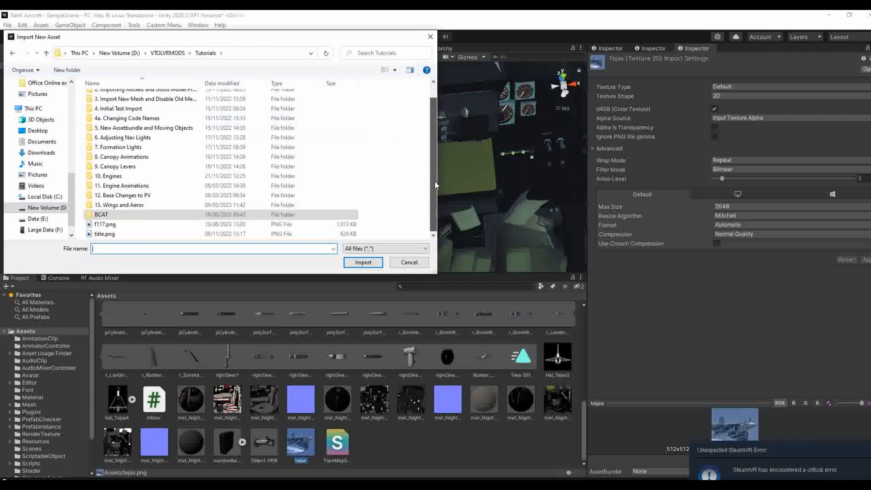
pyautogui.doubleClick(187, 224)
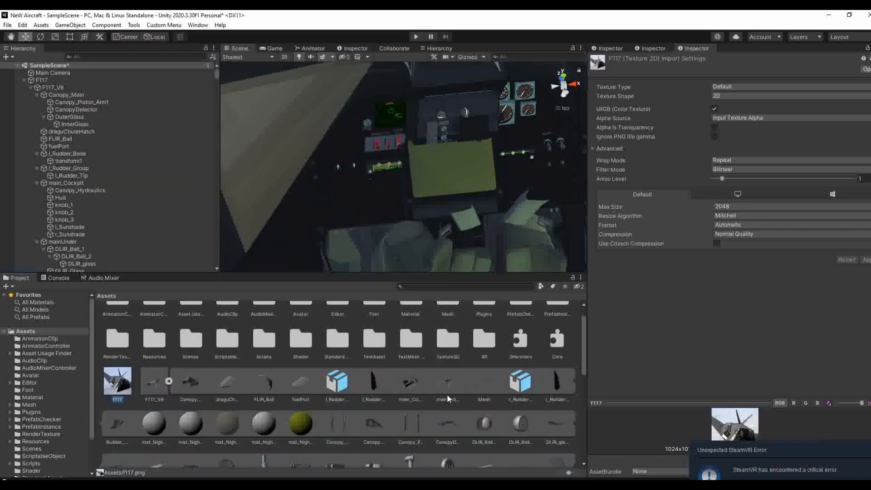
# Assign the imported f117 texture as the Vehicle Image in the F117 object's External Vehicle Info script.
pyautogui.click(52, 72)
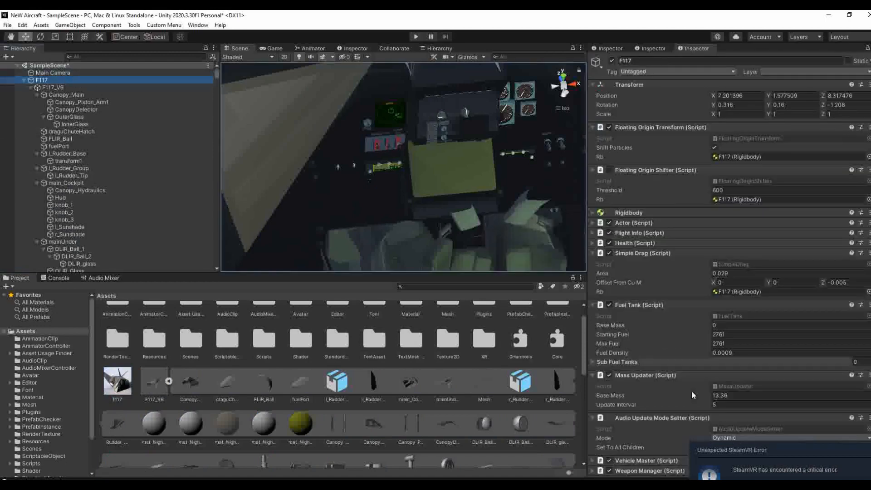
pyautogui.scroll(-10, 767, 390)
pyautogui.scroll(-15, 755, 380)
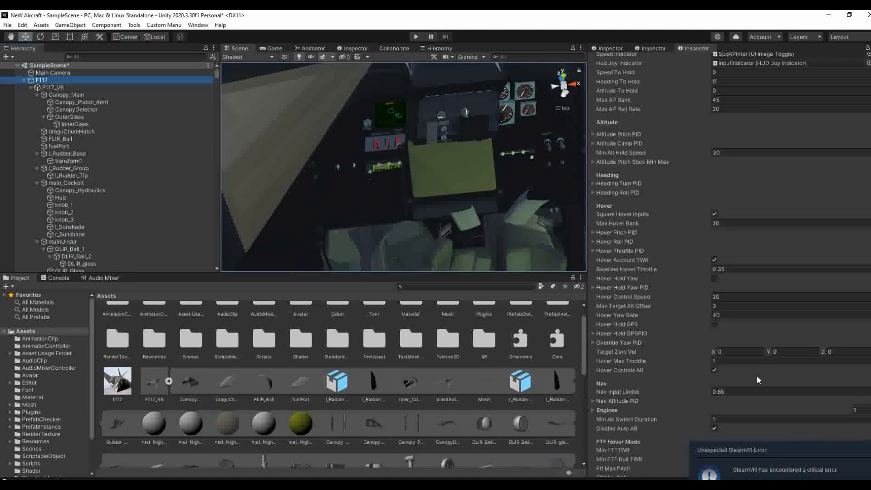
pyautogui.scroll(-15, 753, 376)
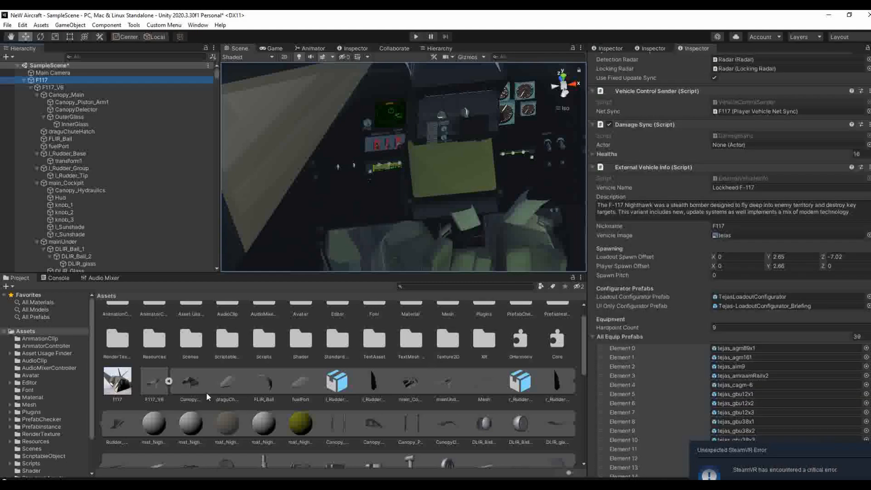
pyautogui.moveTo(128, 385); pyautogui.dragTo(721, 236)
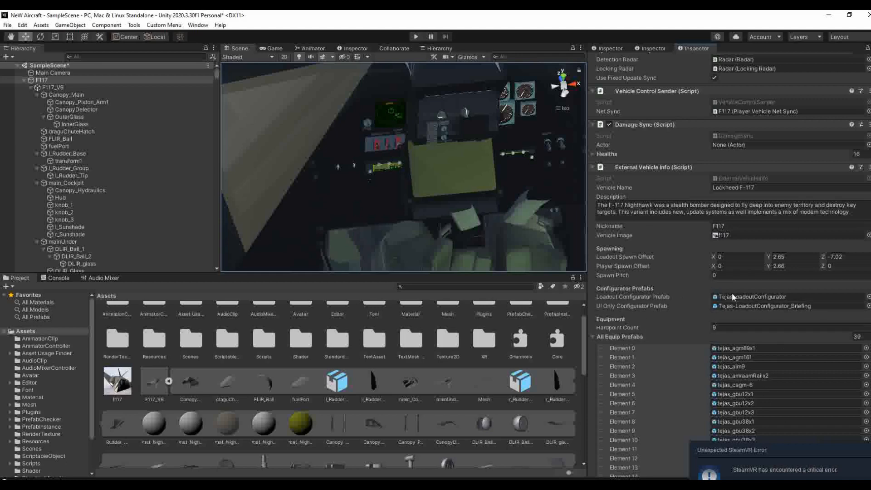
# Review the F117 object's remaining component scripts, from the missile detection and countermeasure settings to the network sync and vehicle info scripts.
pyautogui.scroll(-10, 726, 299)
pyautogui.scroll(10, 716, 306)
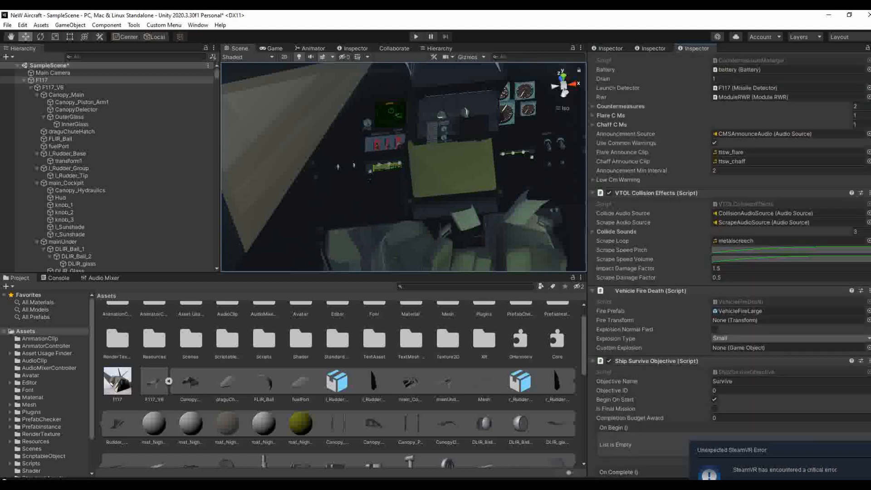
pyautogui.scroll(4, 729, 264)
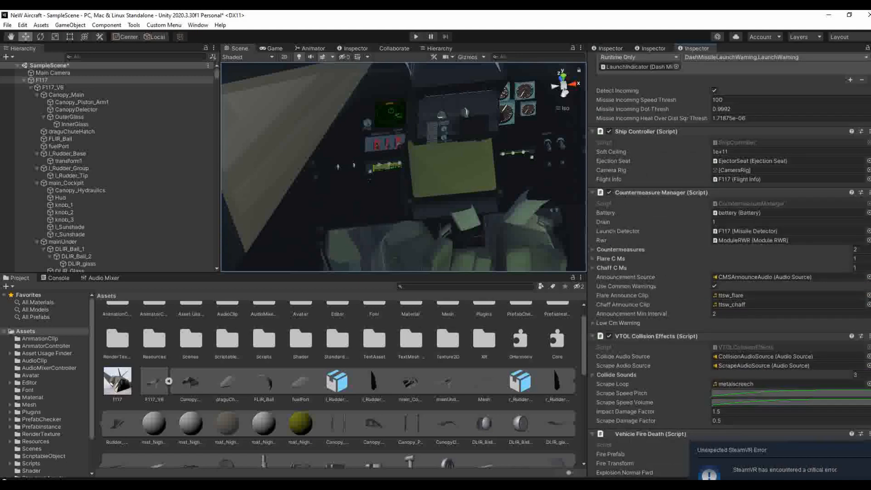
pyautogui.scroll(1, 729, 264)
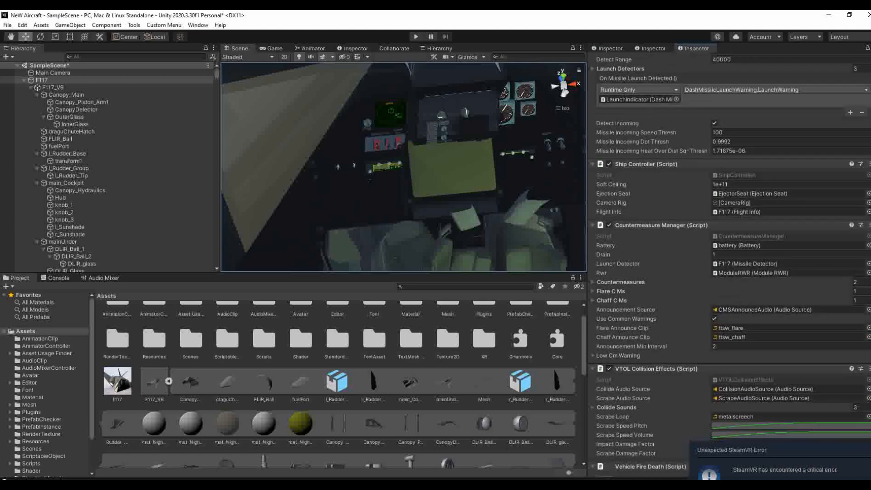
pyautogui.scroll(-15, 729, 264)
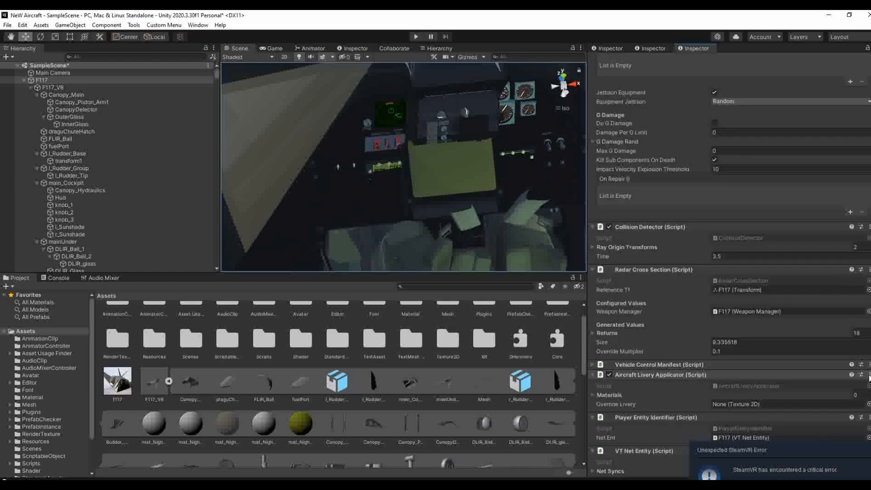
pyautogui.scroll(-1, 869, 400)
pyautogui.scroll(3, 676, 339)
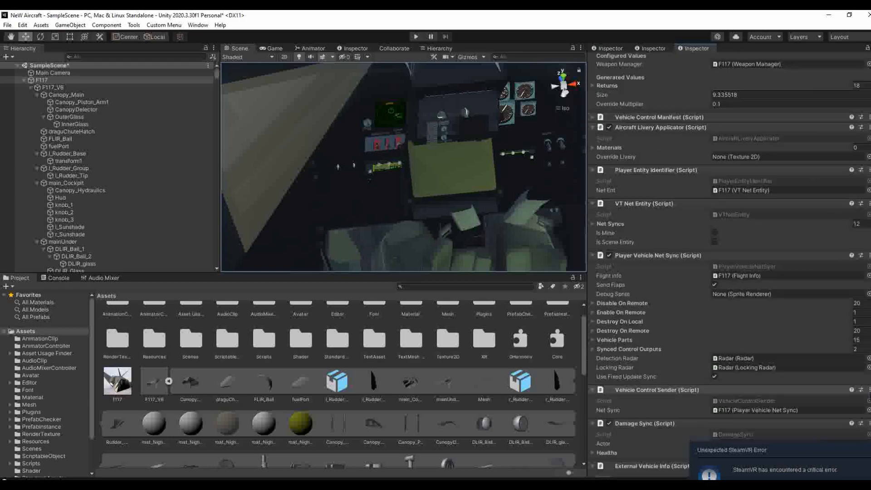